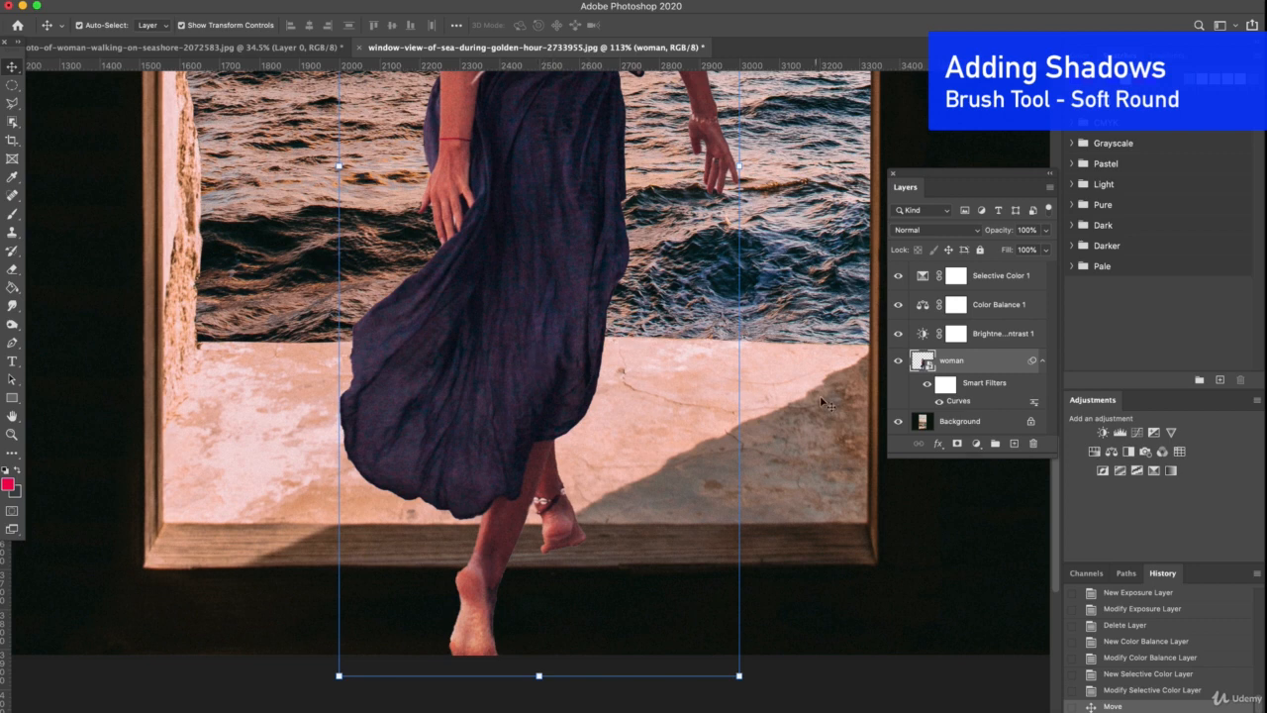
Add a new empty layer and place it beneath the woman layer, directly above the Background
{"action": "left_click", "coordinate": [839, 435]}
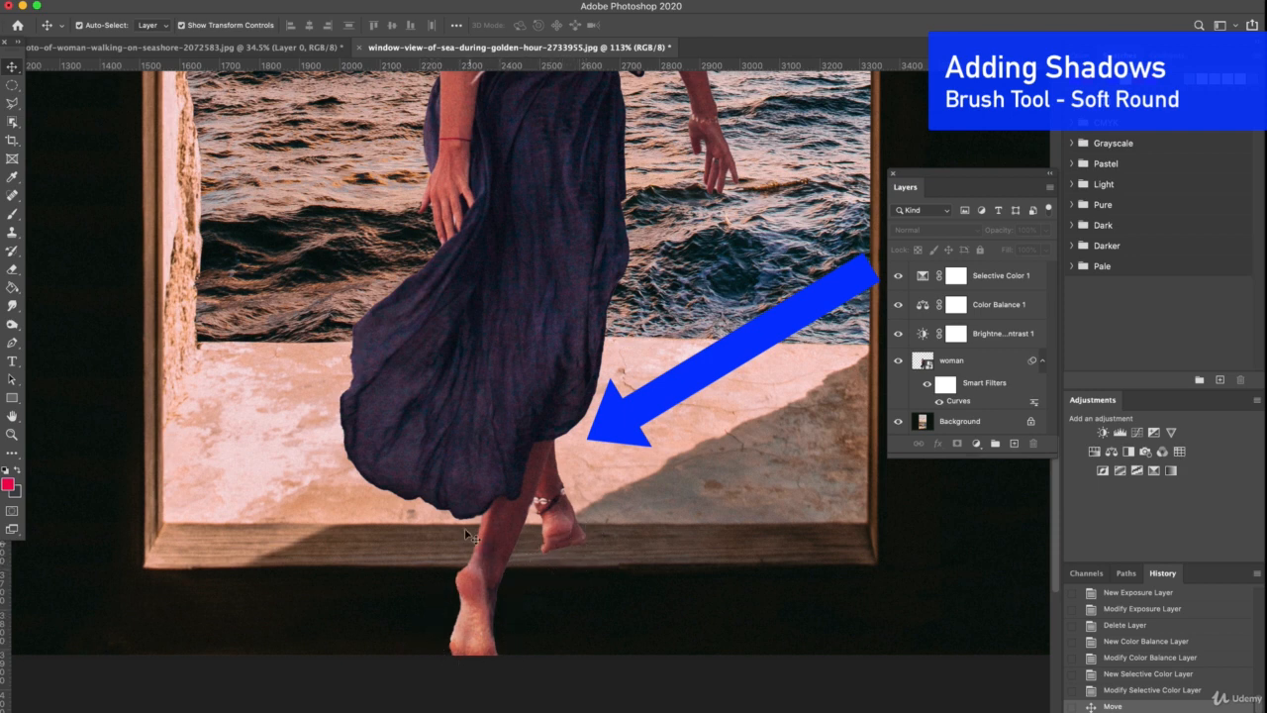
{"action": "left_click", "coordinate": [1014, 444]}
{"action": "left_click_drag", "start_coordinate": [946, 274], "coordinate": [934, 462]}
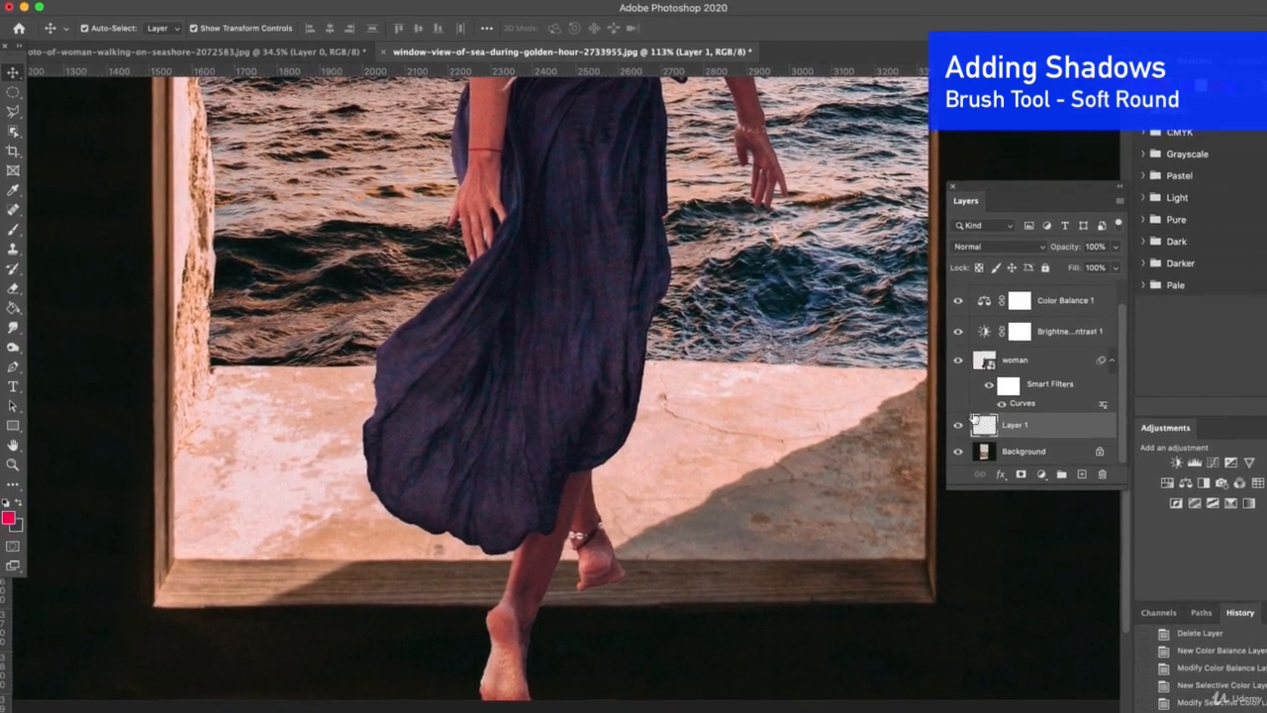
Set up the Brush tool with the Soft Round tip at 92 px and 0% hardness
{"action": "left_click", "coordinate": [13, 228]}
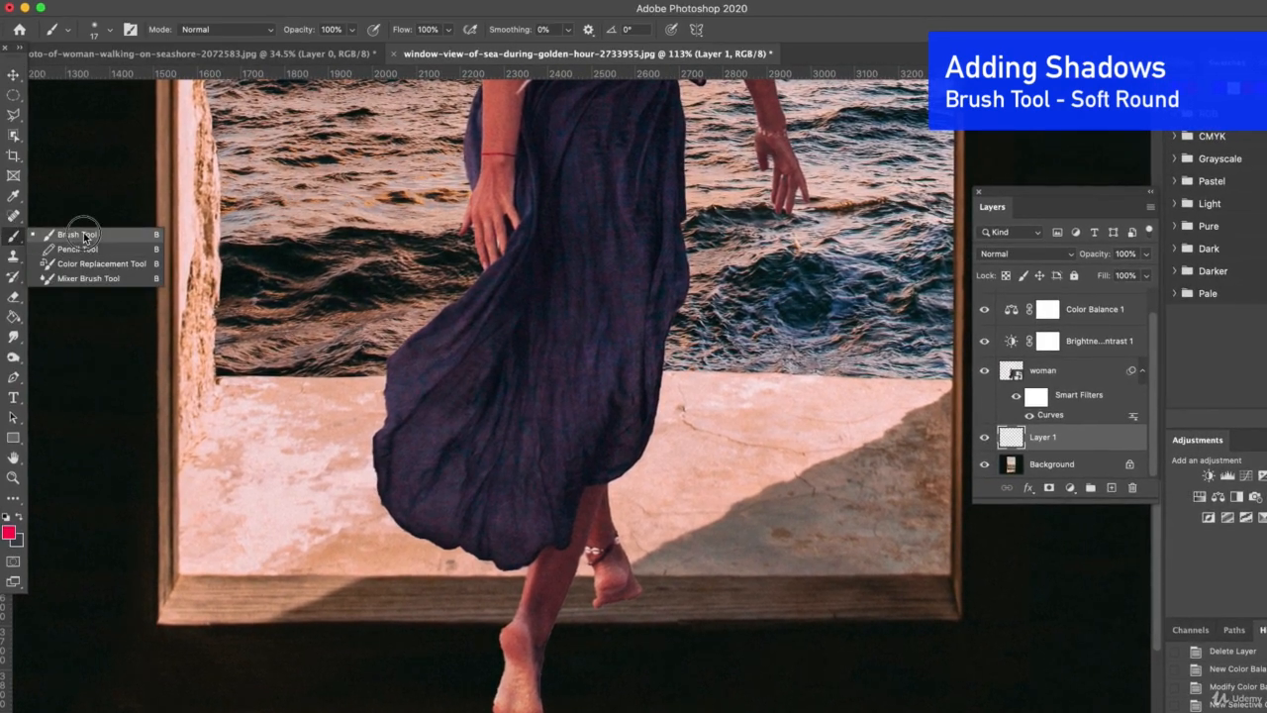
{"action": "left_click", "coordinate": [85, 238]}
{"action": "left_click", "coordinate": [109, 38]}
{"action": "left_click_drag", "start_coordinate": [109, 77], "coordinate": [130, 79]}
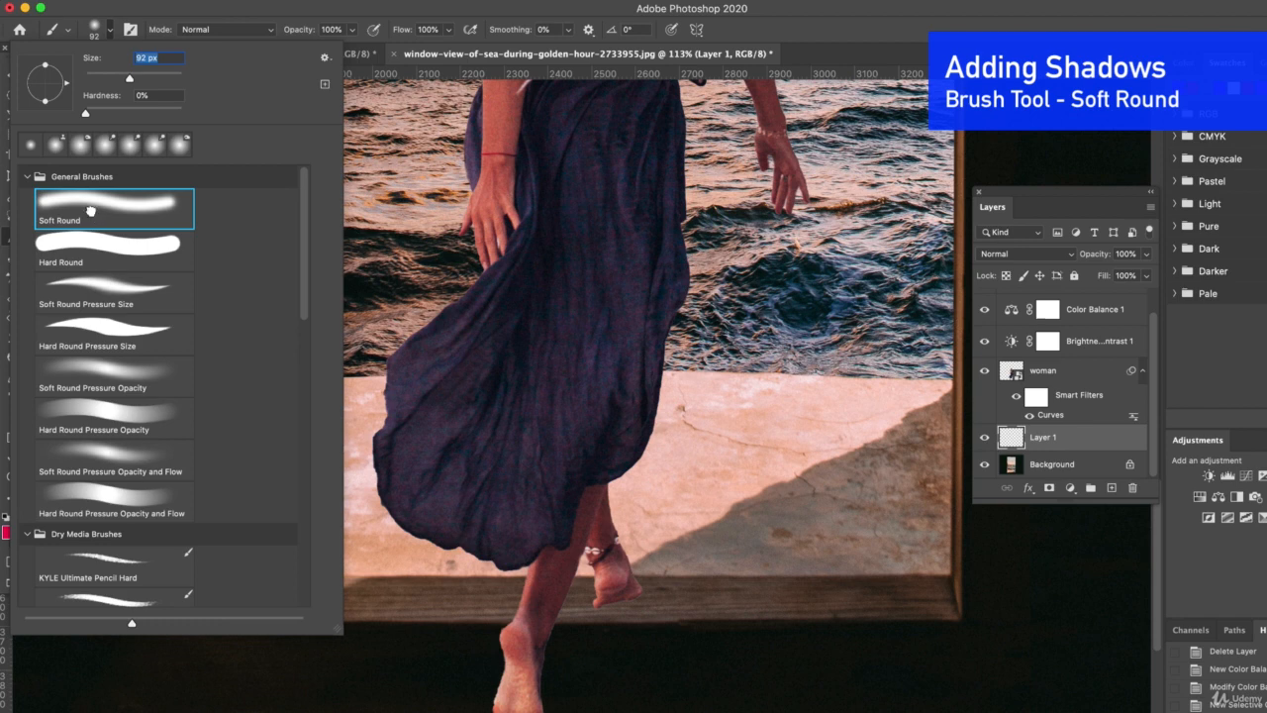
{"action": "left_click", "coordinate": [154, 9]}
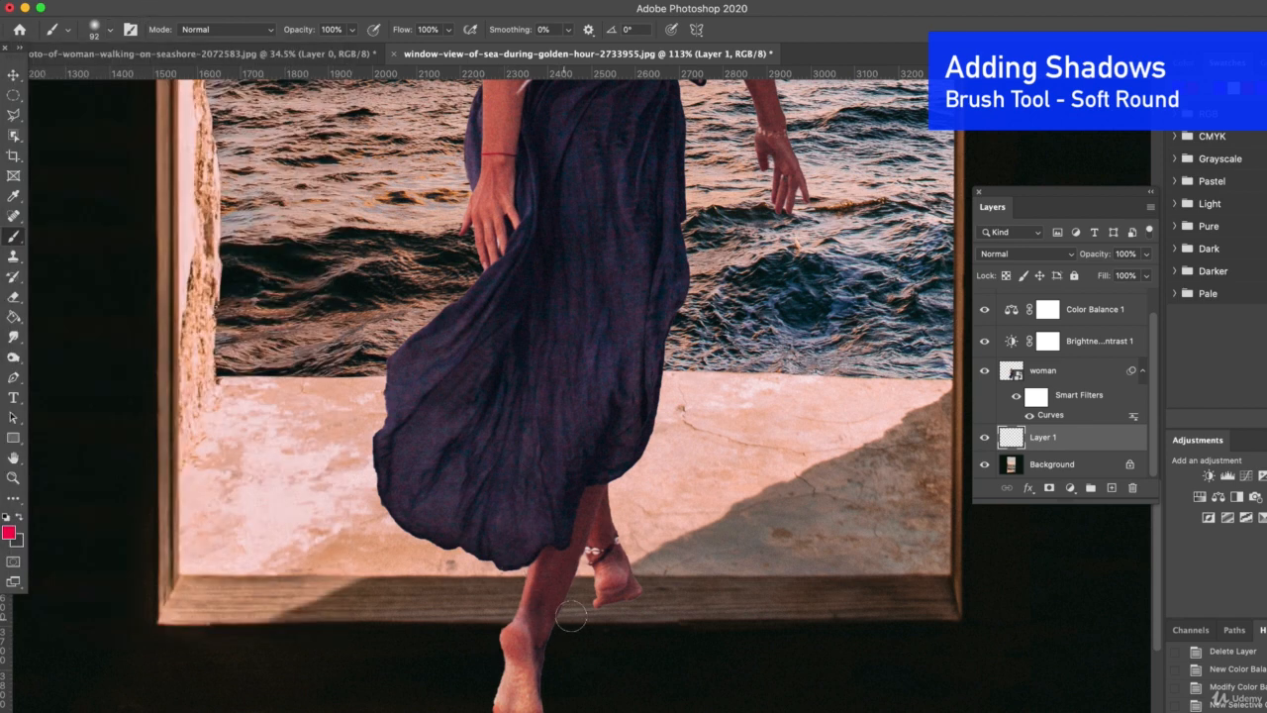
Undo the pink test stroke beside the foot and make black the foreground colour
{"action": "left_click_drag", "start_coordinate": [576, 626], "coordinate": [604, 614]}
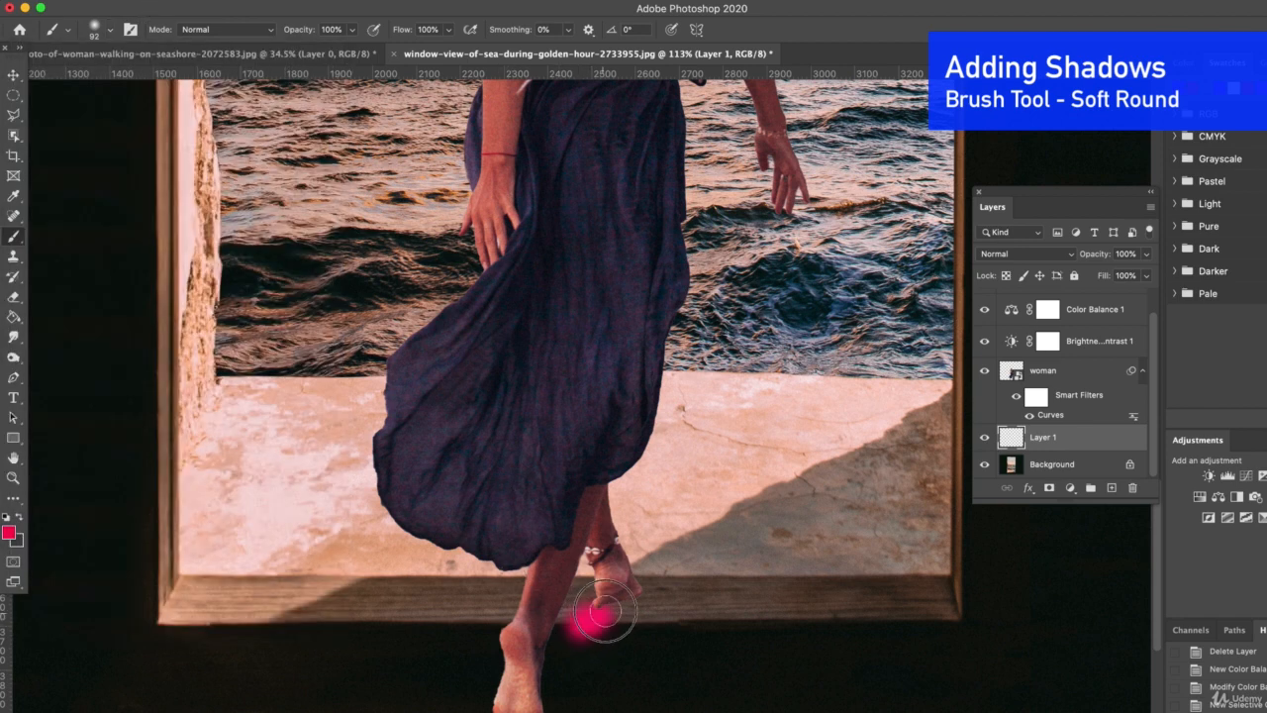
{"action": "key", "text": "super+z"}
{"action": "left_click", "coordinate": [19, 522]}
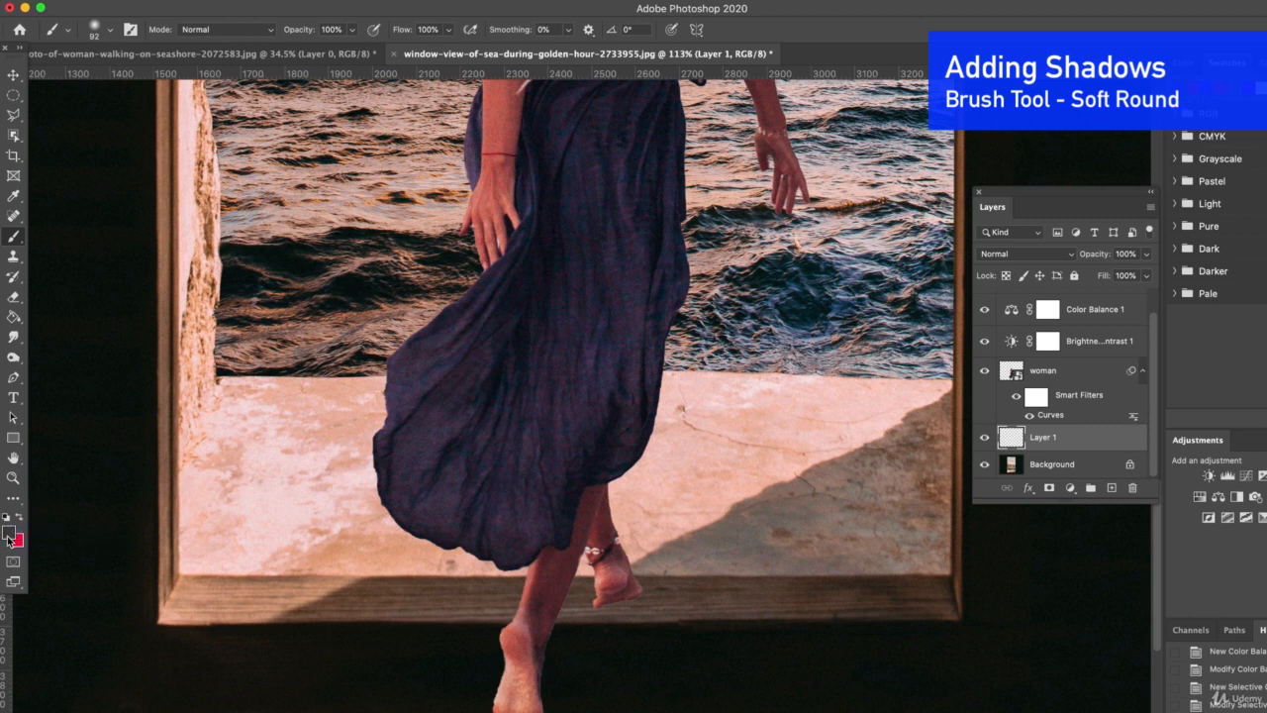
{"action": "left_click", "coordinate": [9, 533]}
{"action": "key", "text": "Return"}
Paint a solid black shadow on the new layer, running from both feet and the dress hem diagonally down across the sill
{"action": "left_click_drag", "start_coordinate": [594, 616], "coordinate": [573, 622]}
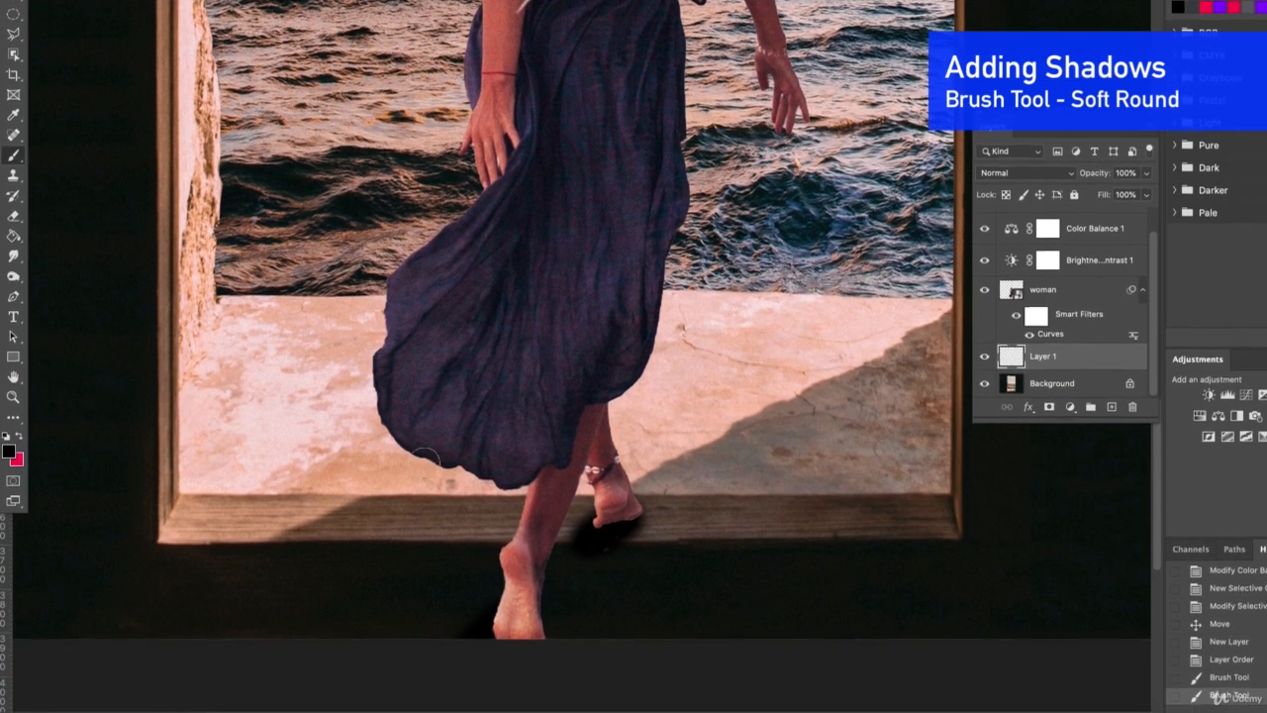
{"action": "mouse_move", "coordinate": [425, 453]}
{"action": "left_mouse_down"}
{"action": "mouse_move", "coordinate": [308, 521]}
{"action": "mouse_move", "coordinate": [425, 464]}
{"action": "mouse_move", "coordinate": [477, 487]}
{"action": "mouse_move", "coordinate": [481, 545]}
{"action": "mouse_move", "coordinate": [500, 481]}
{"action": "mouse_move", "coordinate": [207, 626]}
{"action": "mouse_move", "coordinate": [343, 623]}
{"action": "mouse_move", "coordinate": [220, 651]}
{"action": "mouse_move", "coordinate": [497, 600]}
{"action": "left_mouse_up"}
{"action": "left_click_drag", "start_coordinate": [588, 576], "coordinate": [525, 622]}
{"action": "scroll", "coordinate": [543, 506], "scroll_direction": "up", "scroll_amount": 1}
{"action": "left_click_drag", "start_coordinate": [660, 552], "coordinate": [563, 656]}
{"action": "key", "text": "super+z"}
{"action": "left_click_drag", "start_coordinate": [400, 485], "coordinate": [258, 624]}
{"action": "left_click_drag", "start_coordinate": [258, 625], "coordinate": [376, 490]}
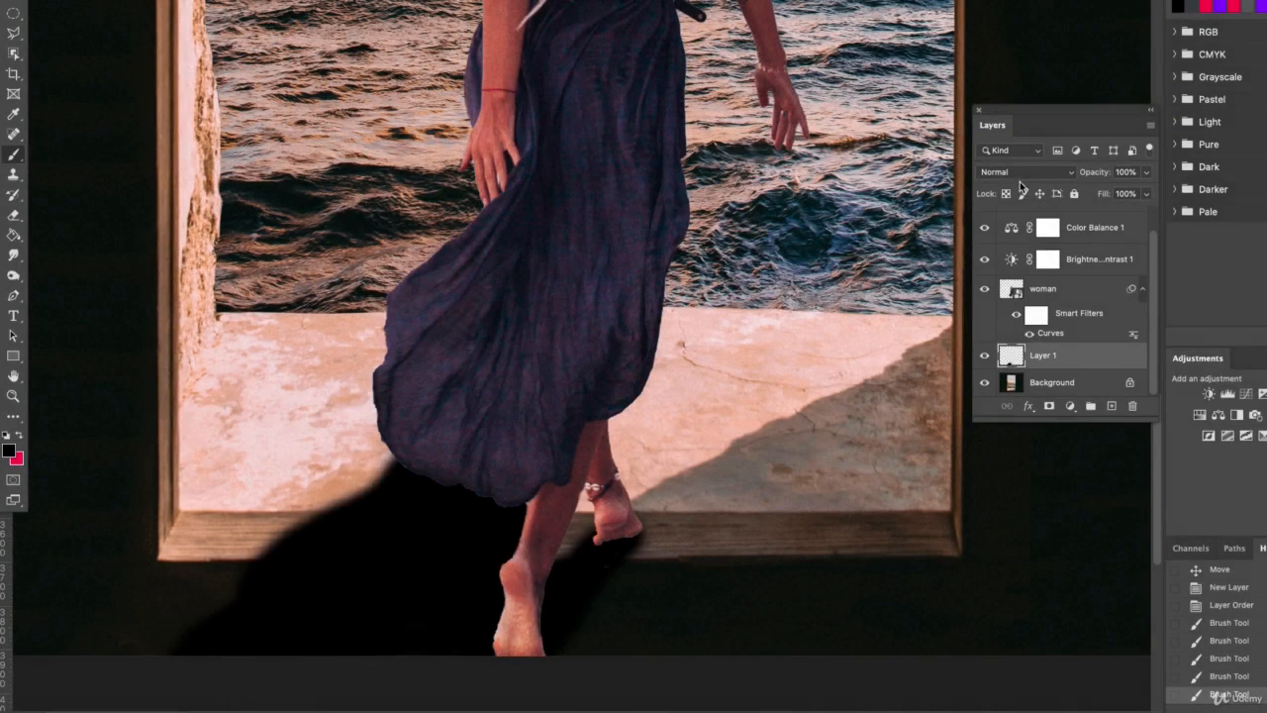
Blend the painted shadow layer with Soft Light and lower its opacity to 62%
{"action": "left_click", "coordinate": [1023, 174]}
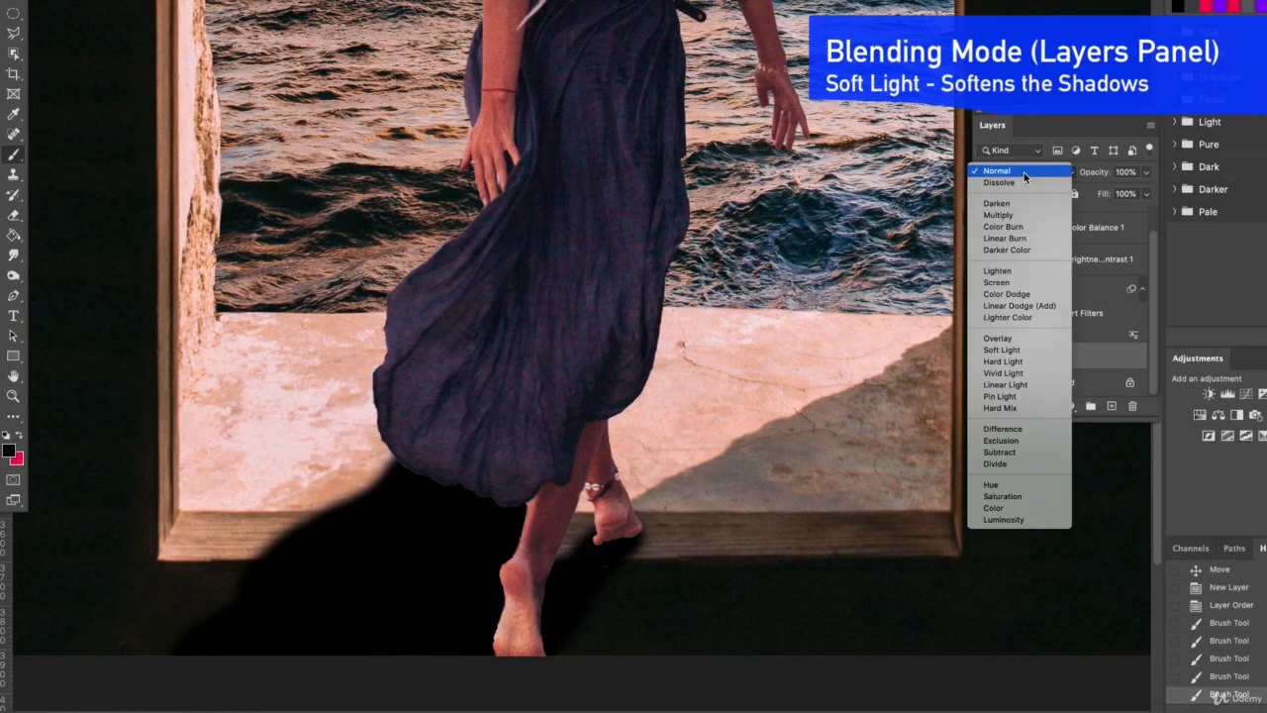
{"action": "left_click", "coordinate": [1024, 172]}
{"action": "left_click", "coordinate": [1004, 177]}
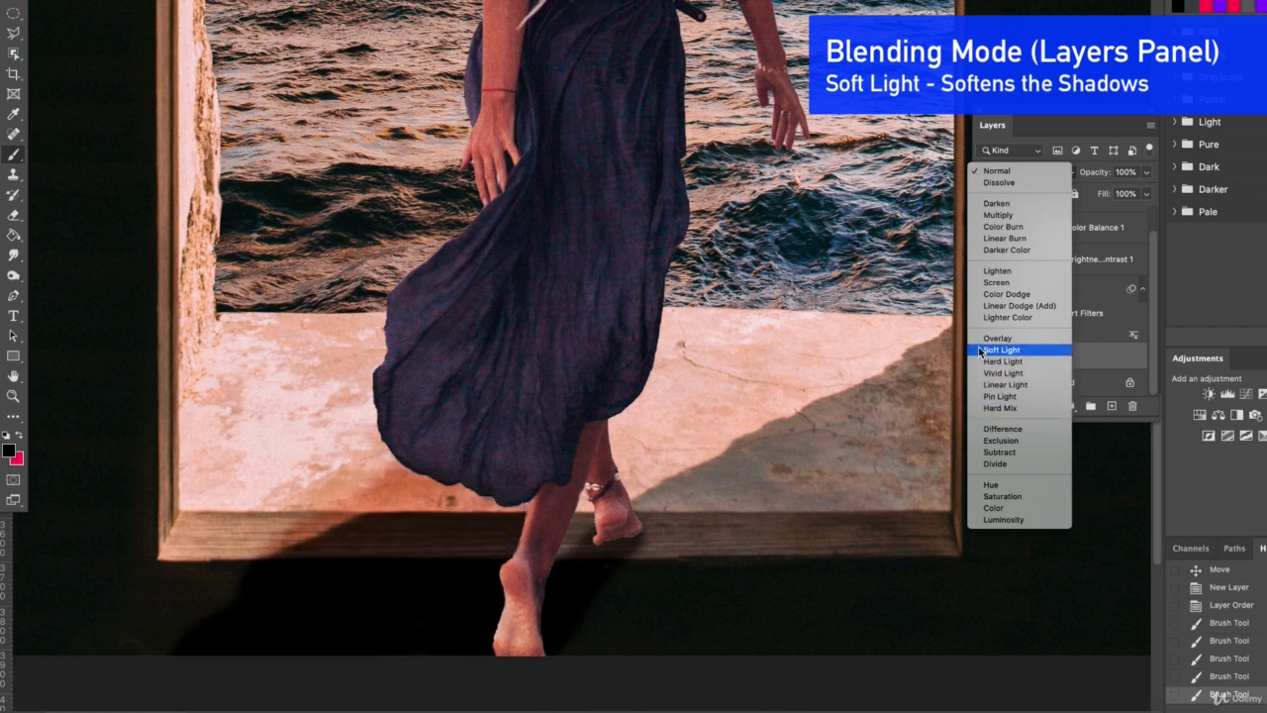
{"action": "left_click", "coordinate": [1001, 350]}
{"action": "left_click", "coordinate": [1149, 174]}
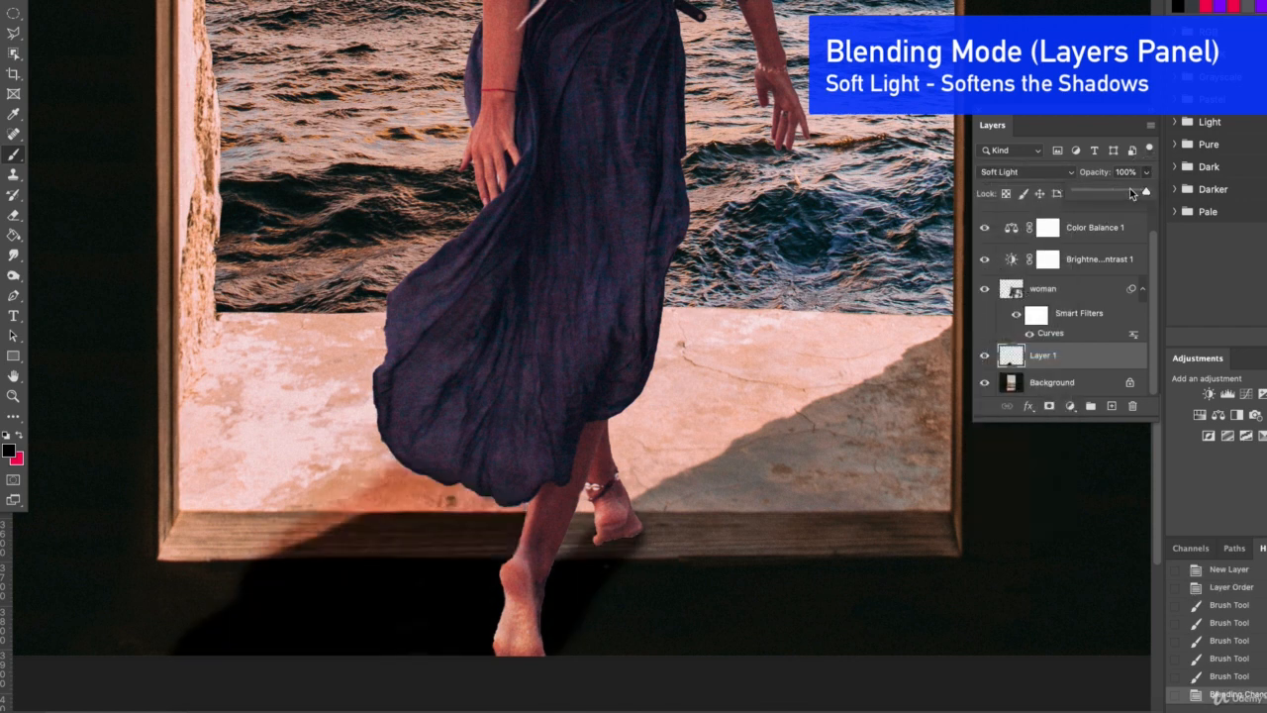
{"action": "left_click_drag", "start_coordinate": [1147, 192], "coordinate": [1120, 194]}
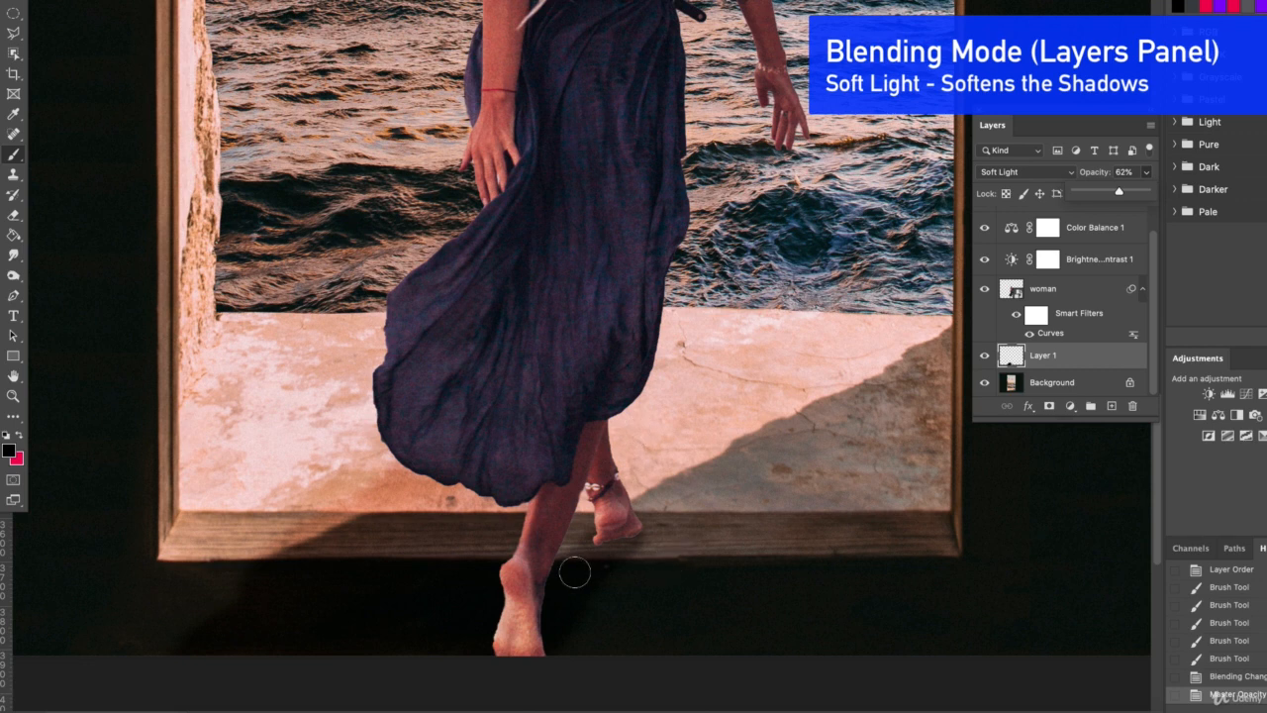
Add a second empty layer and move it between the painted shadow layer and the Background
{"action": "scroll", "coordinate": [574, 573], "scroll_direction": "down", "scroll_amount": 5}
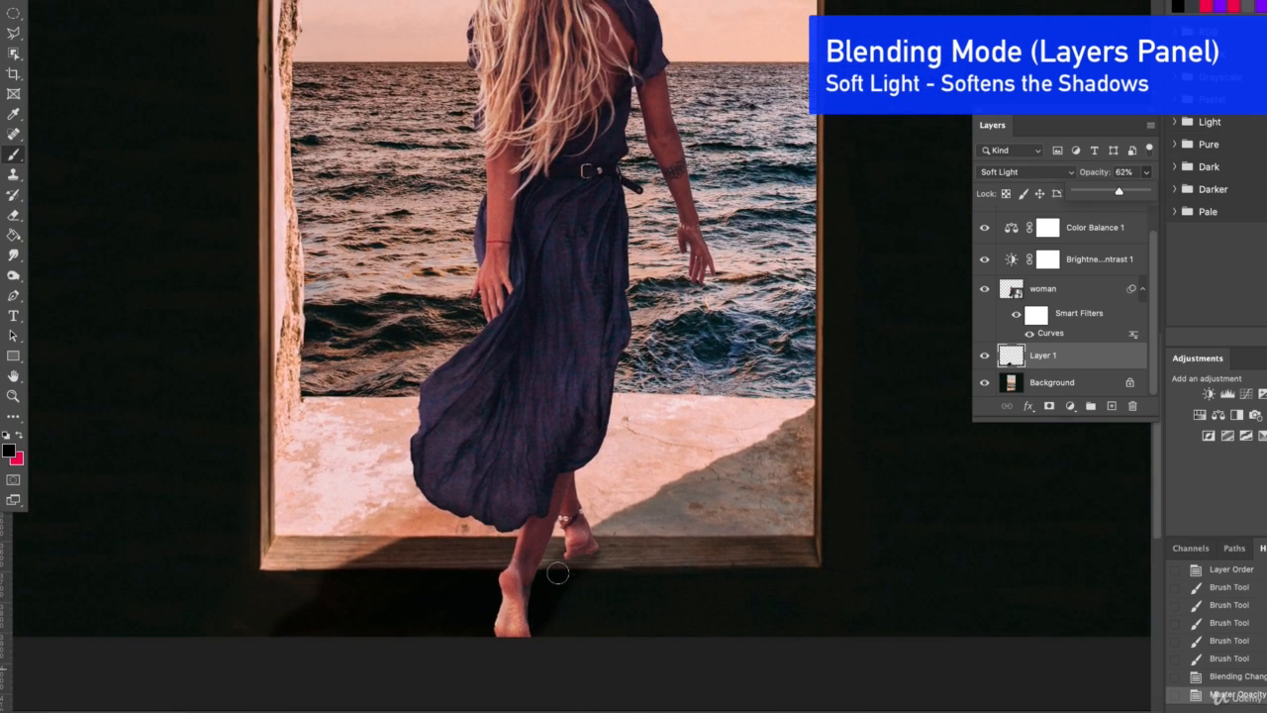
{"action": "left_click", "coordinate": [10, 1]}
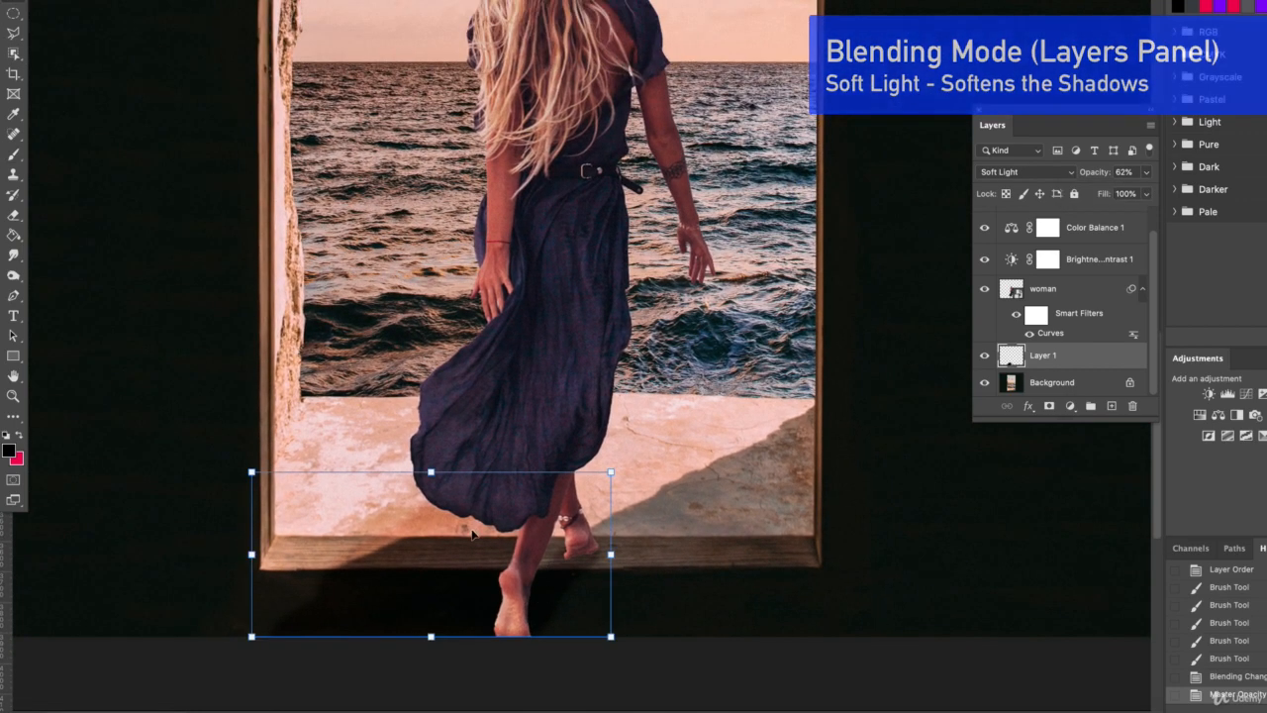
{"action": "key", "text": "super+plus"}
{"action": "scroll", "coordinate": [573, 642], "scroll_direction": "down", "scroll_amount": 3}
{"action": "key", "text": "super+plus"}
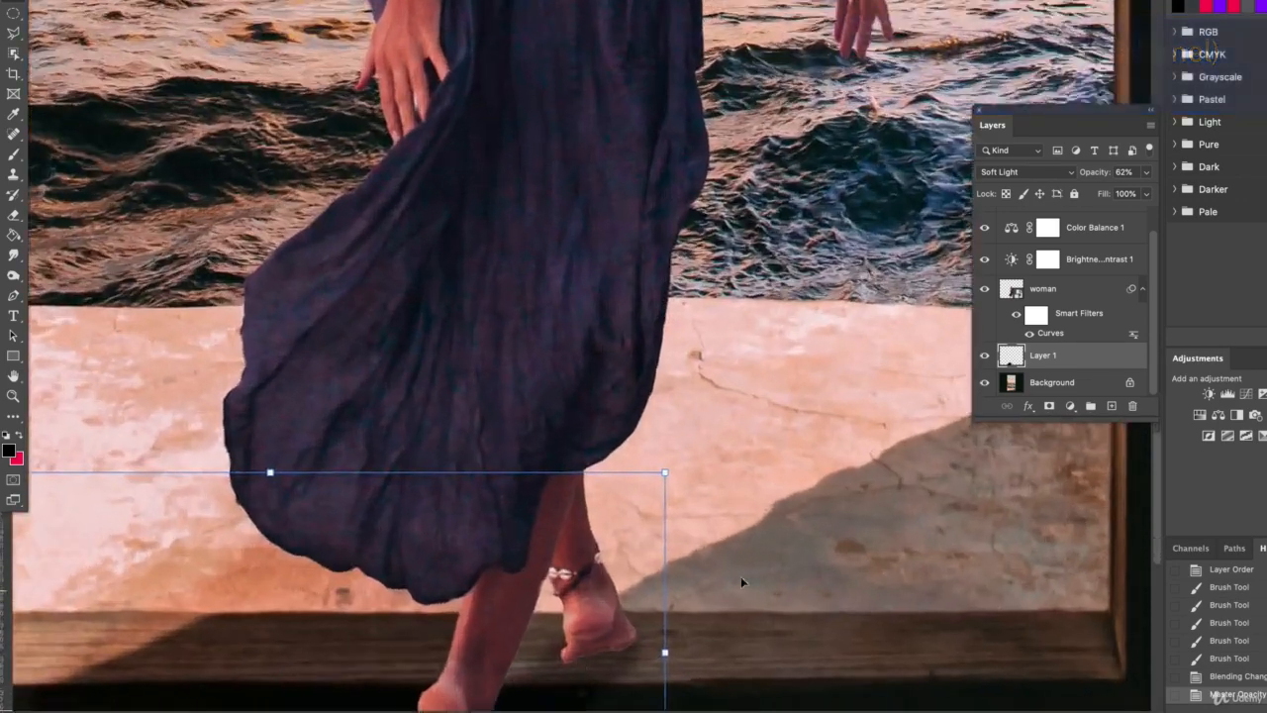
{"action": "scroll", "coordinate": [773, 575], "scroll_direction": "down", "scroll_amount": 3}
{"action": "left_click", "coordinate": [1111, 406]}
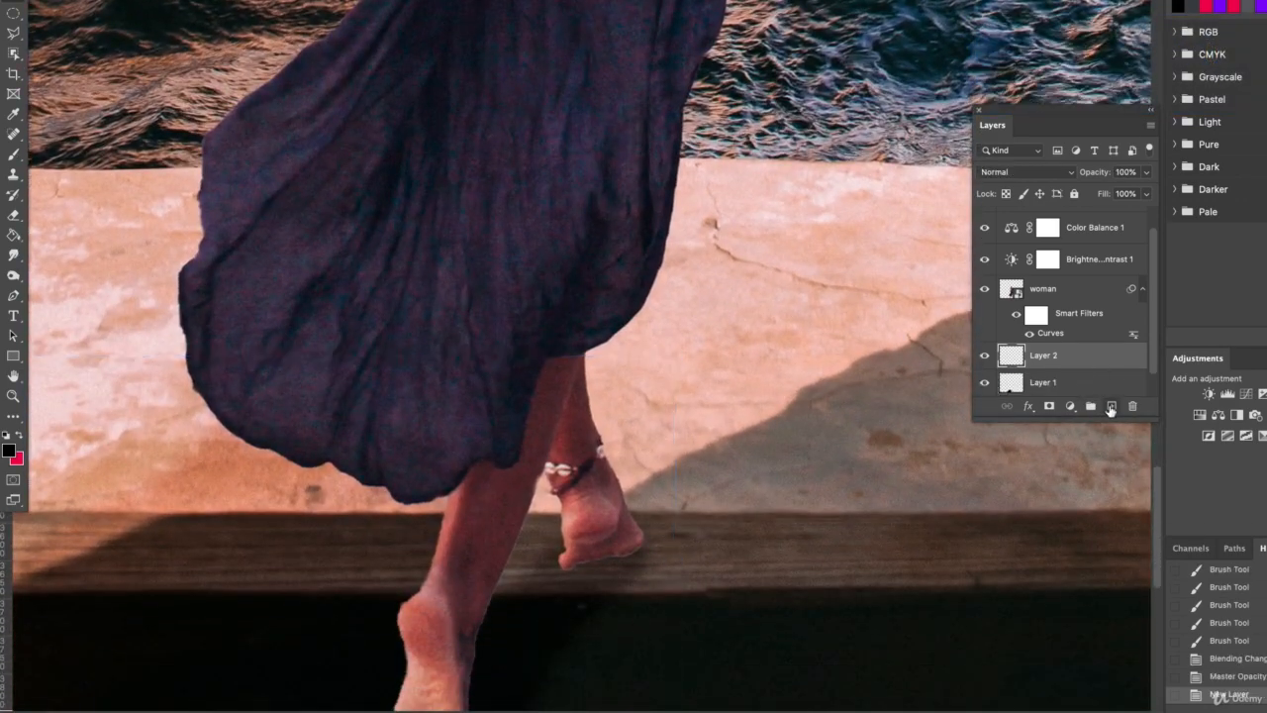
{"action": "left_click_drag", "start_coordinate": [1044, 355], "coordinate": [1050, 361]}
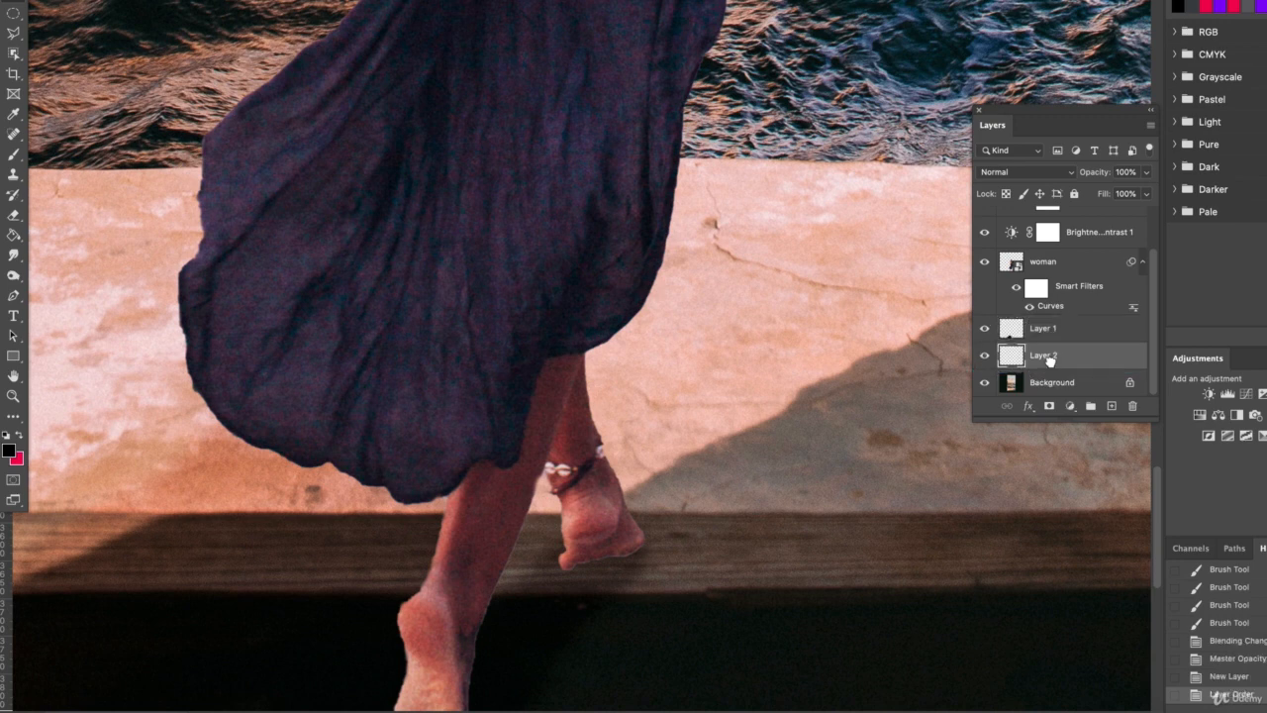
Rename both the painted shadow layer and the empty layer below it "shadow"
{"action": "double_click", "coordinate": [1045, 329]}
{"action": "type", "text": "shado"}
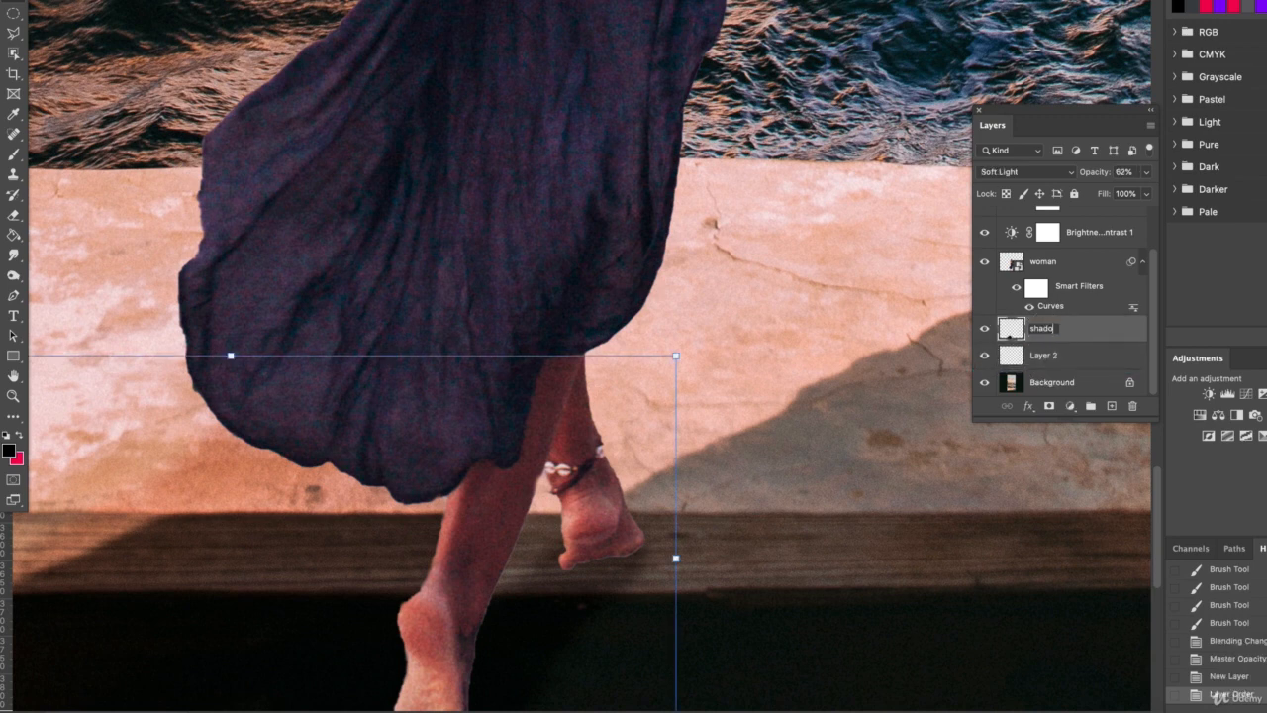
{"action": "type", "text": "w"}
{"action": "key", "text": "Return"}
{"action": "left_click", "coordinate": [1057, 355]}
{"action": "type", "text": "shado"}
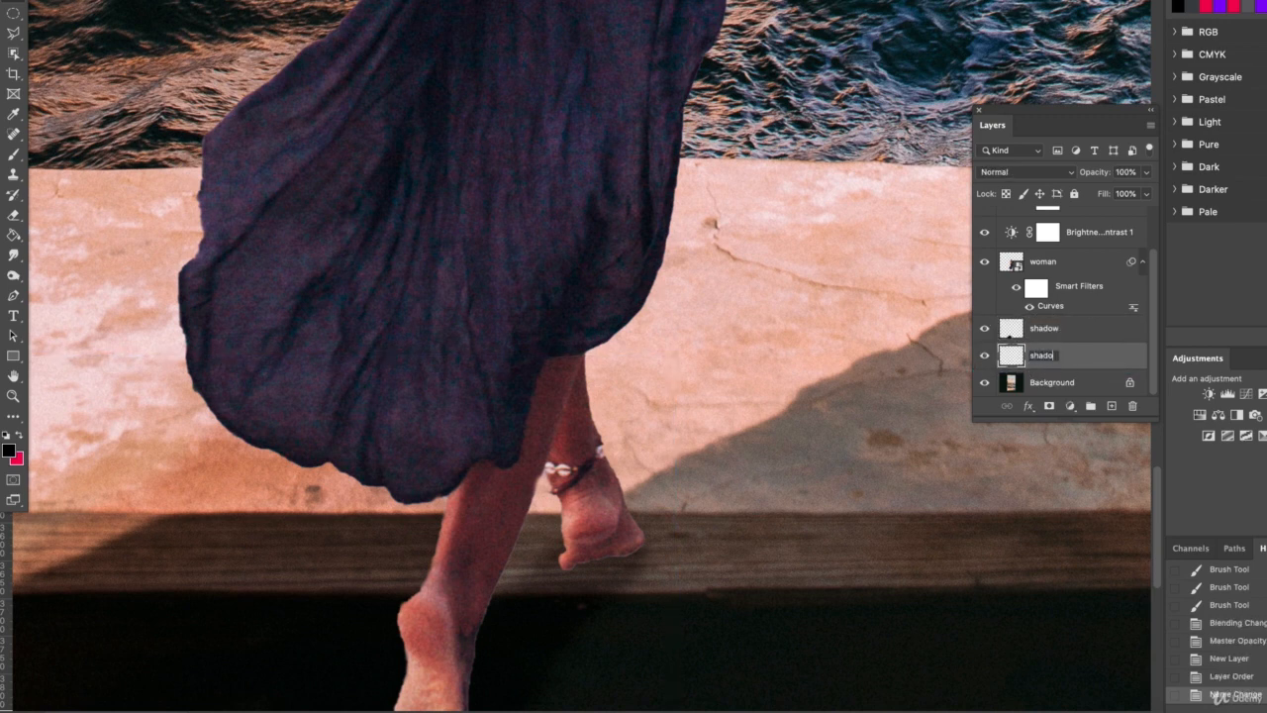
{"action": "type", "text": "w"}
{"action": "key", "text": "Return"}
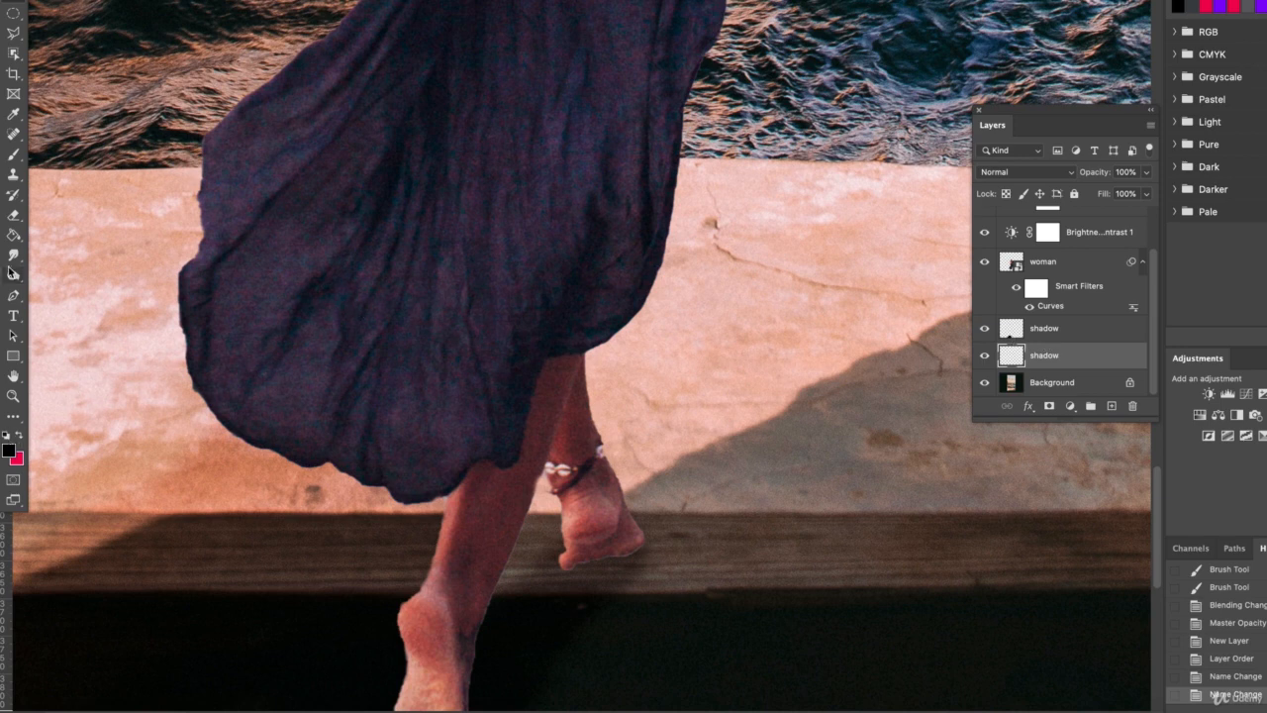
Brush a soft black contact shadow around the raised foot on the lower shadow layer
{"action": "left_click", "coordinate": [14, 156]}
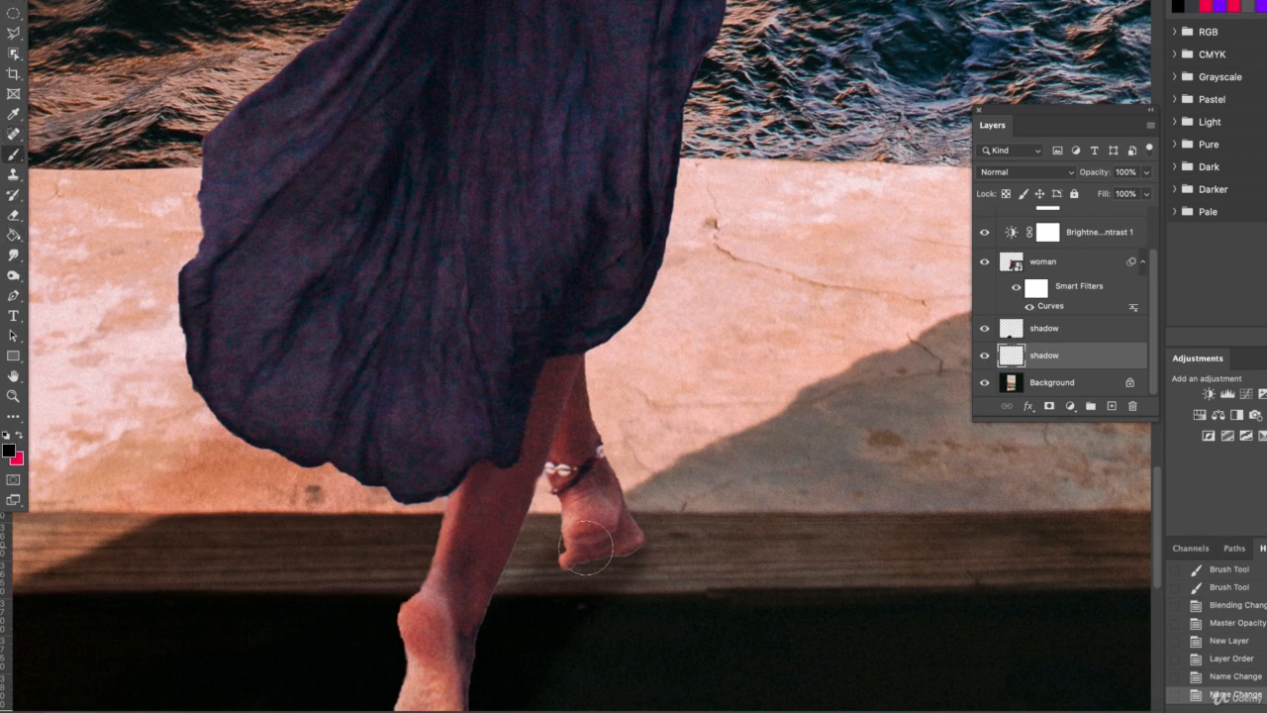
{"action": "left_click_drag", "start_coordinate": [582, 554], "coordinate": [625, 539]}
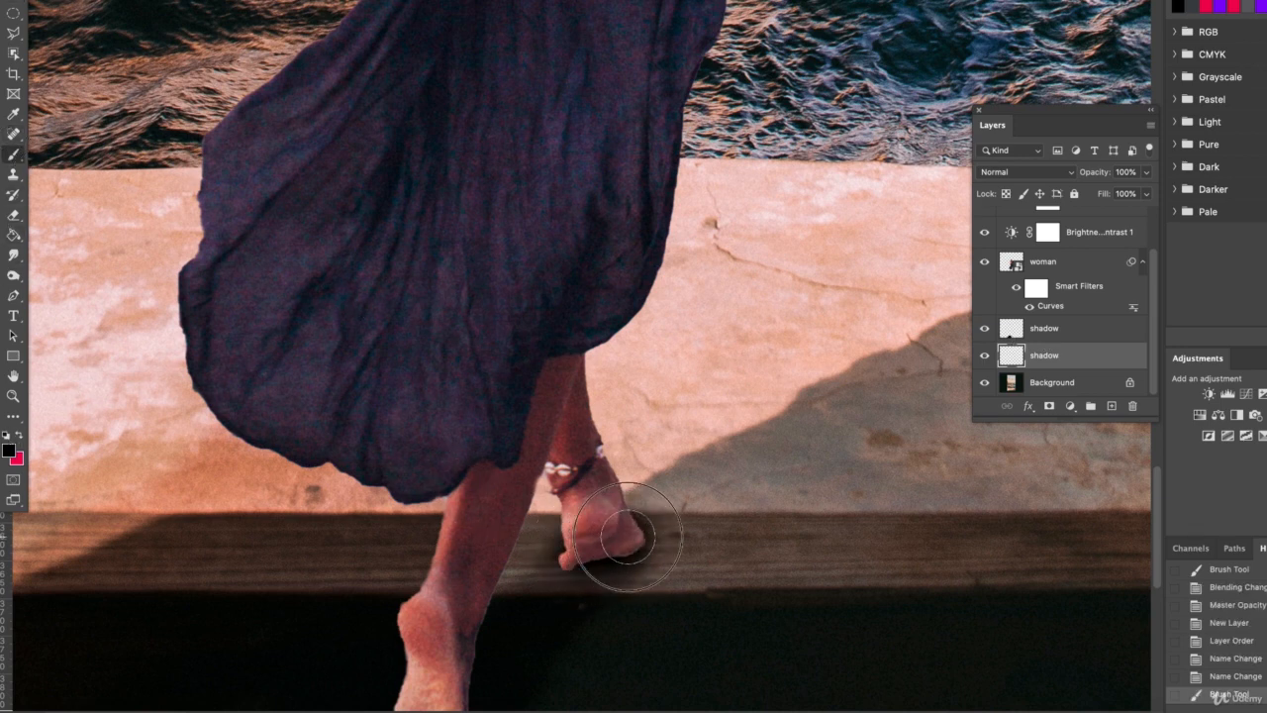
{"action": "scroll", "coordinate": [496, 603], "scroll_direction": "down", "scroll_amount": 3}
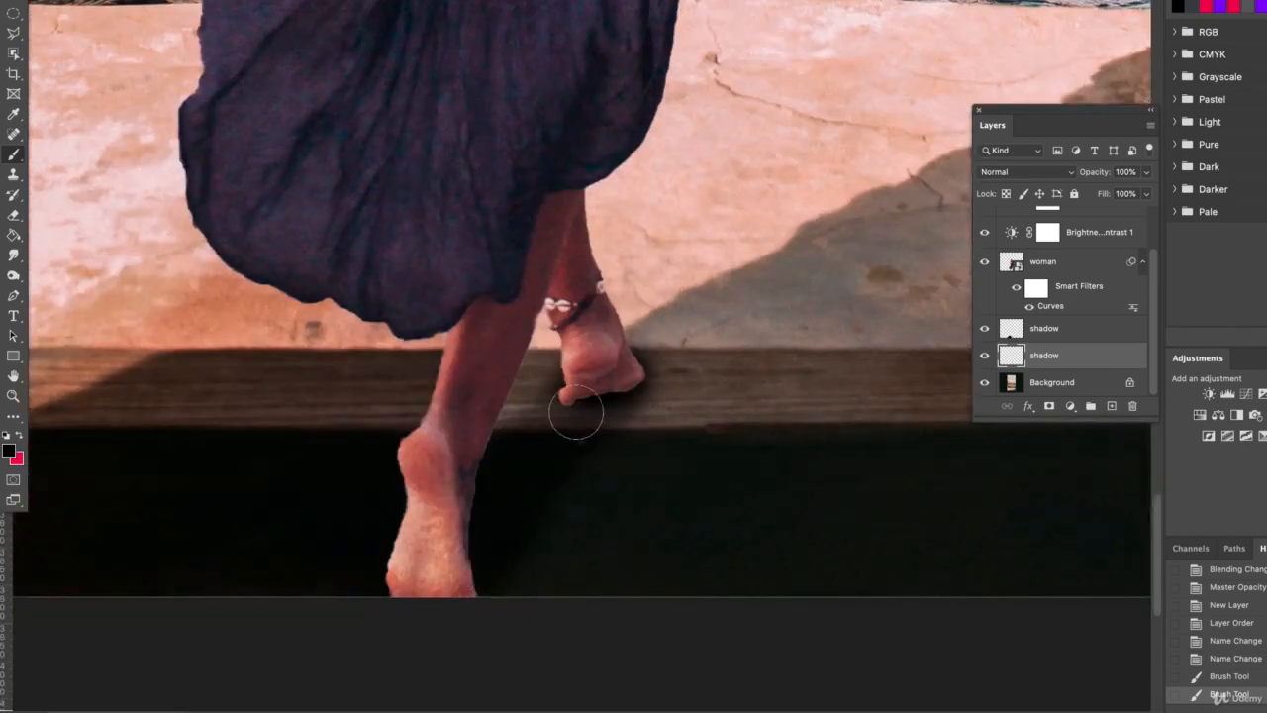
{"action": "left_click_drag", "start_coordinate": [585, 390], "coordinate": [588, 380]}
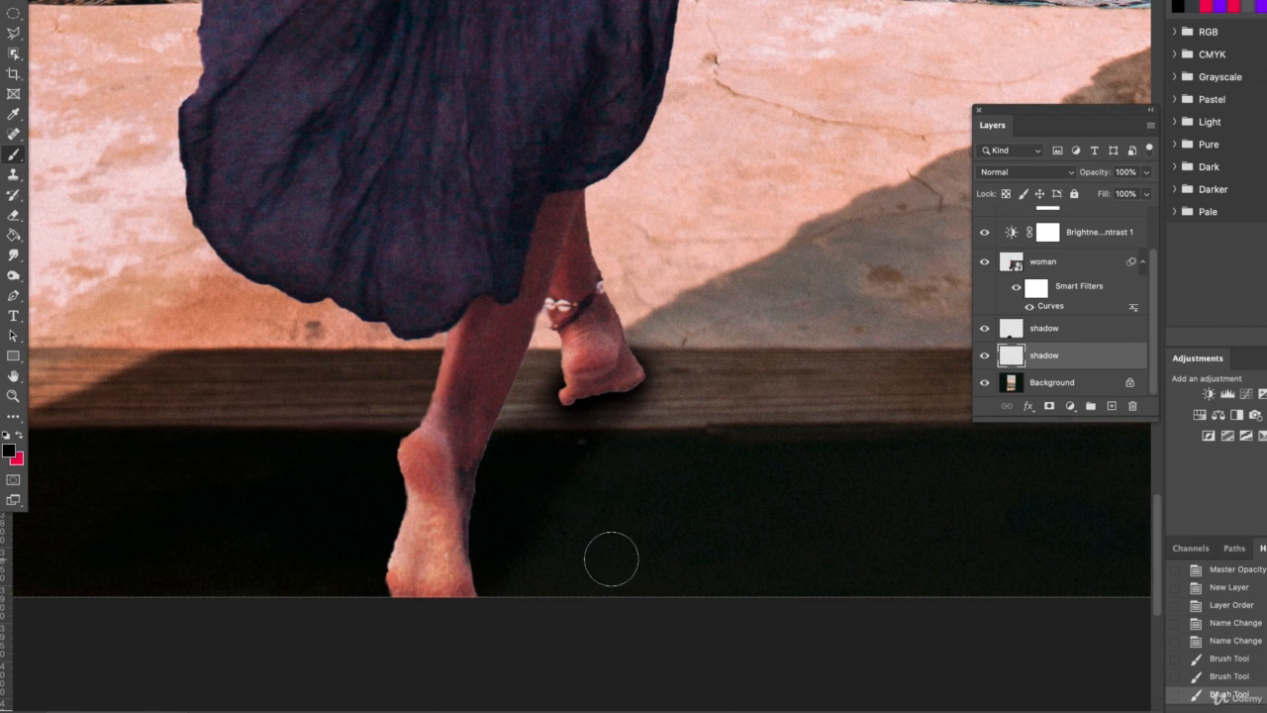
Lower the opacity of the contact shadow layer to 53%
{"action": "scroll", "coordinate": [611, 555], "scroll_direction": "up", "scroll_amount": 1}
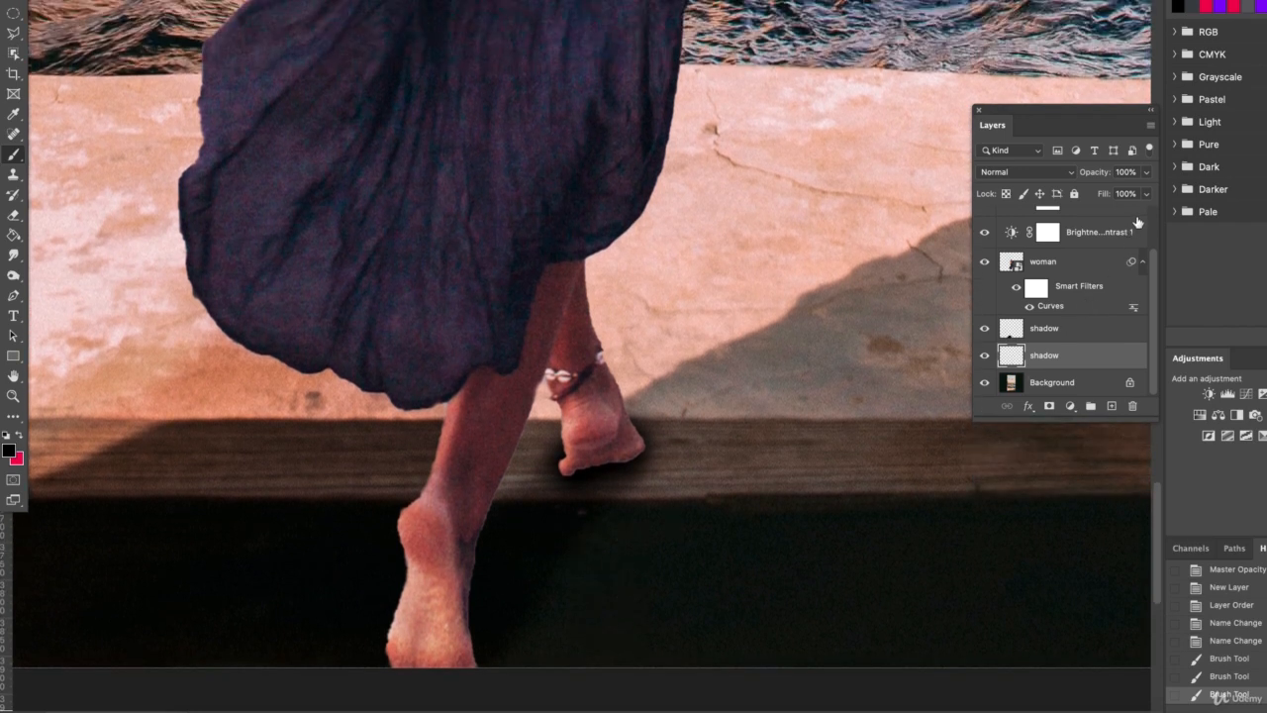
{"action": "left_click", "coordinate": [1148, 173]}
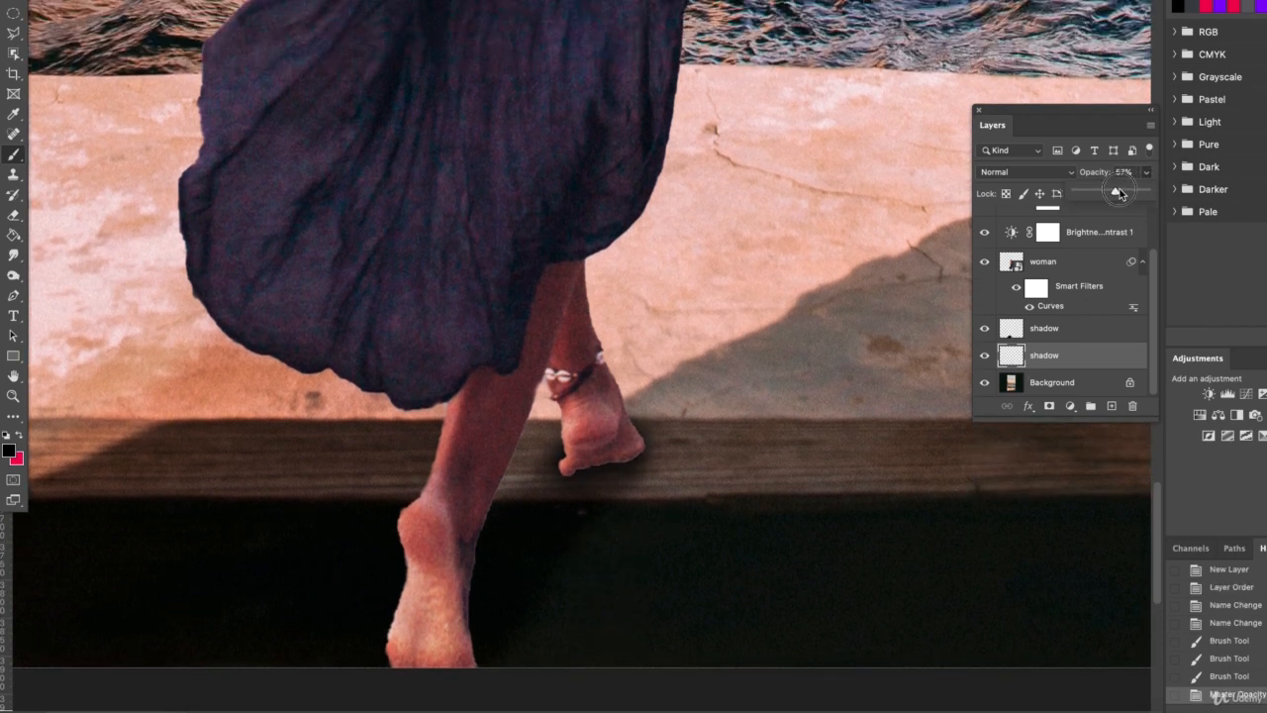
{"action": "left_click", "coordinate": [1115, 190]}
{"action": "scroll", "coordinate": [674, 265], "scroll_direction": "down", "scroll_amount": 3}
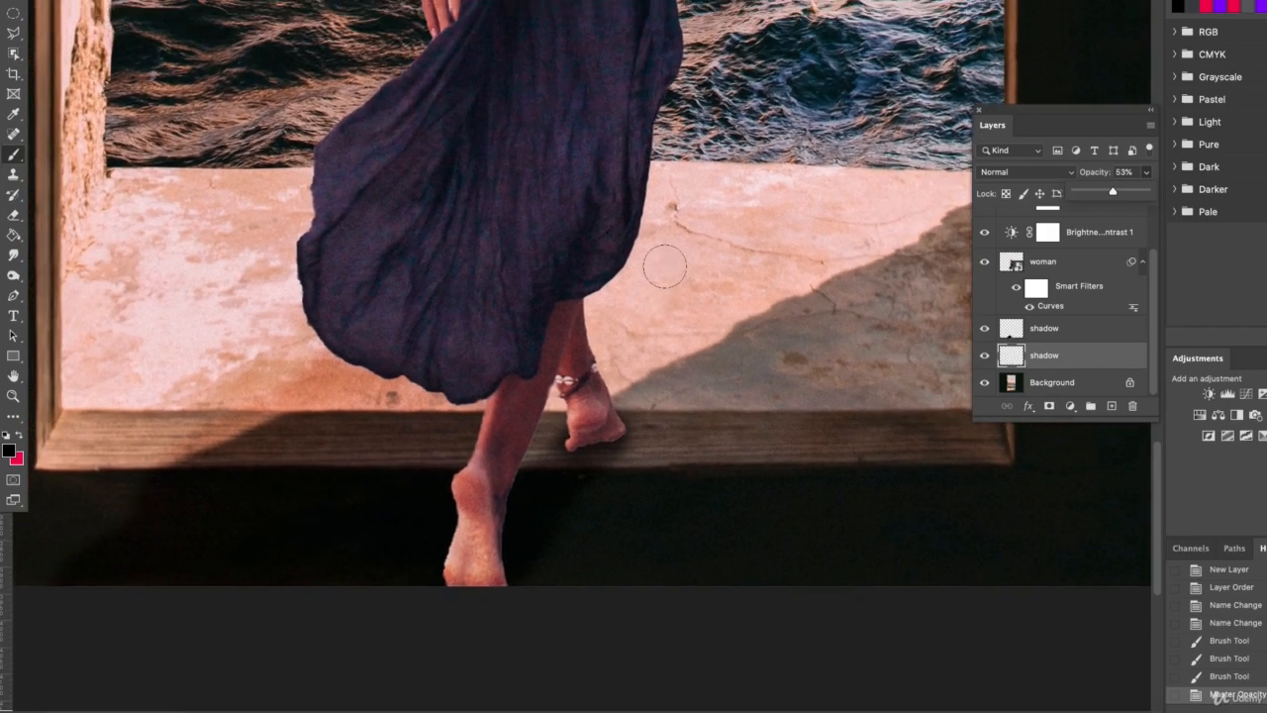
Examine the whole composite to judge how the woman and her shadows sit in the window scene
{"action": "scroll", "coordinate": [664, 265], "scroll_direction": "down", "scroll_amount": 4}
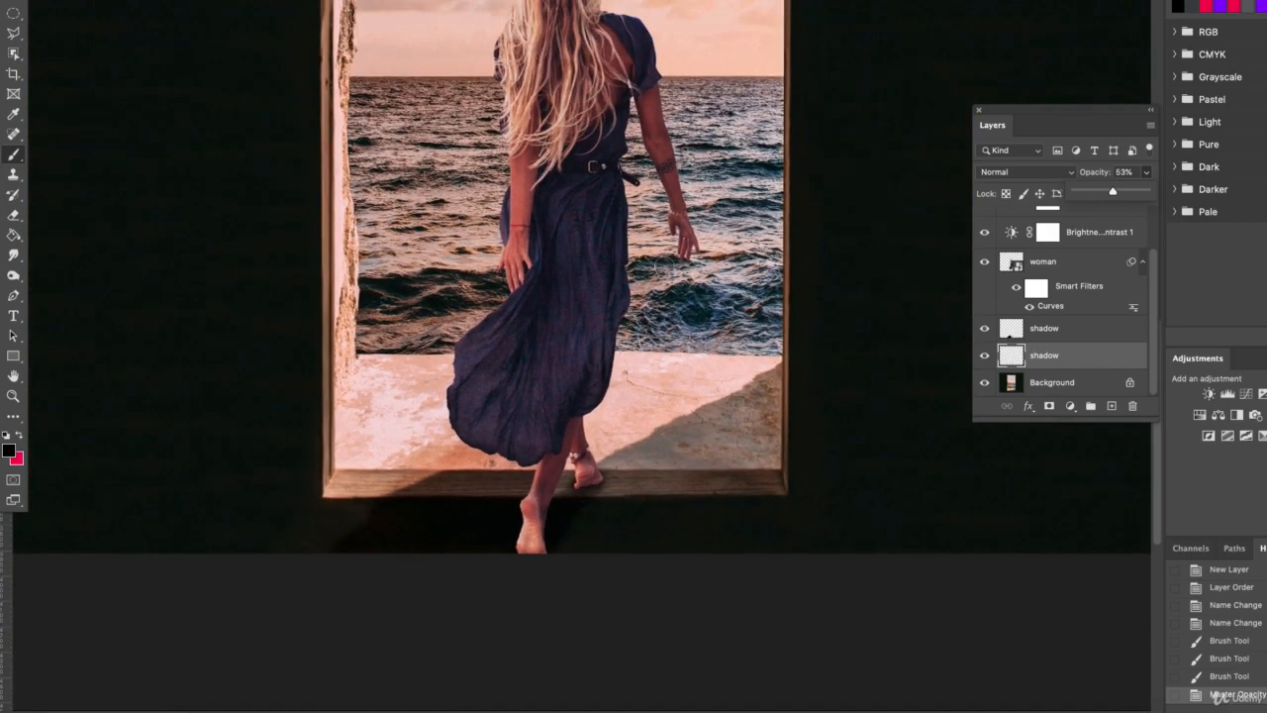
{"action": "scroll", "coordinate": [662, 266], "scroll_direction": "up", "scroll_amount": 3}
{"action": "scroll", "coordinate": [662, 265], "scroll_direction": "down", "scroll_amount": 1}
{"action": "scroll", "coordinate": [654, 263], "scroll_direction": "up", "scroll_amount": 2}
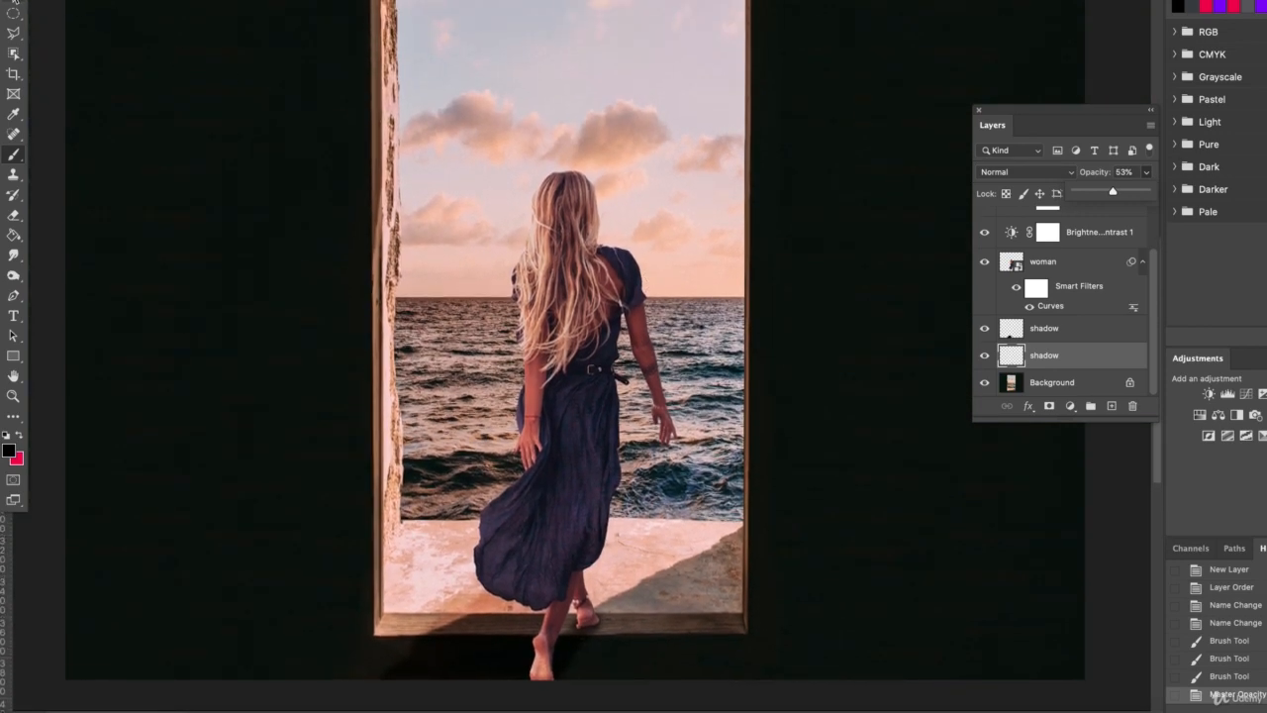
{"action": "key", "text": "v"}
{"action": "left_click", "coordinate": [546, 317]}
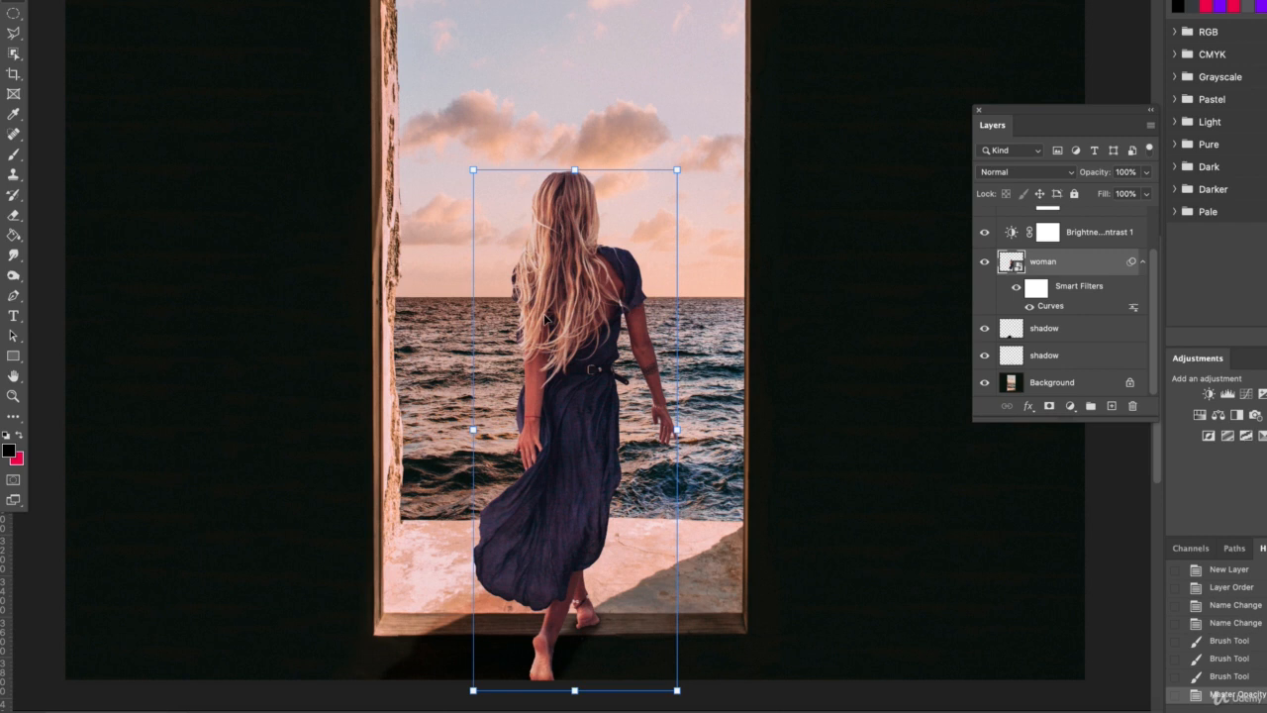
{"action": "left_click", "coordinate": [411, 368]}
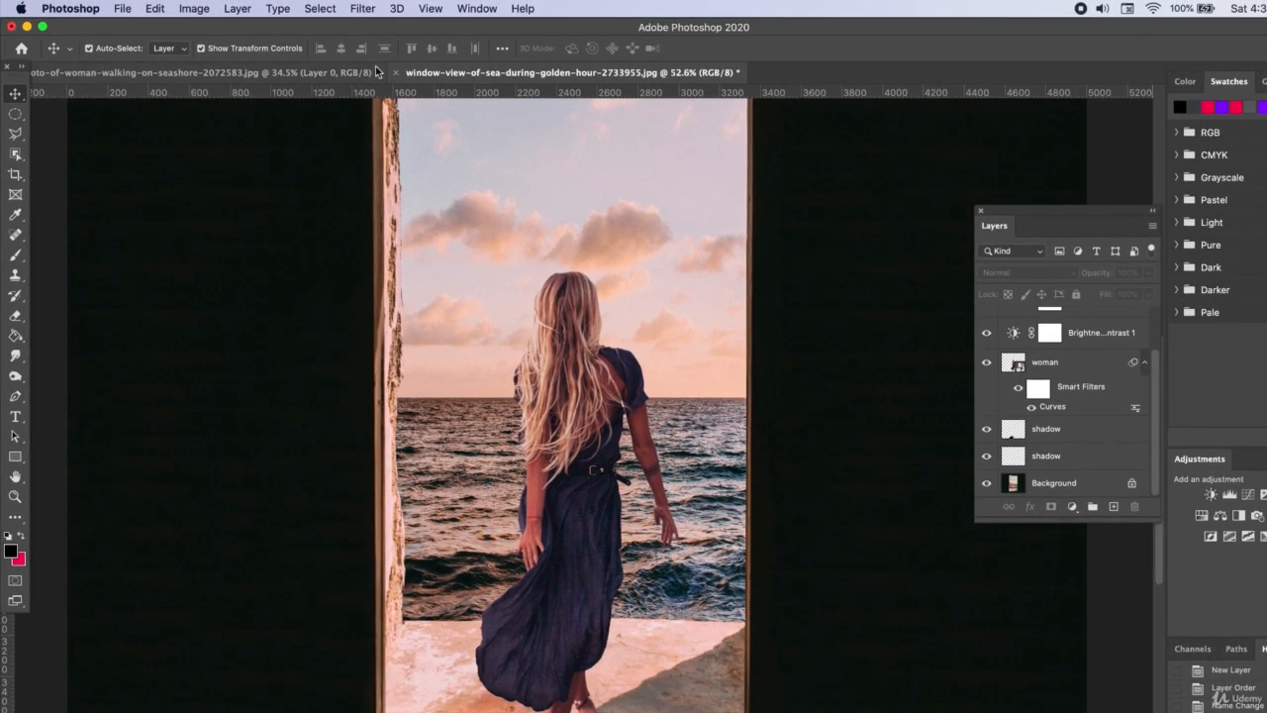
{"action": "left_click", "coordinate": [346, 74]}
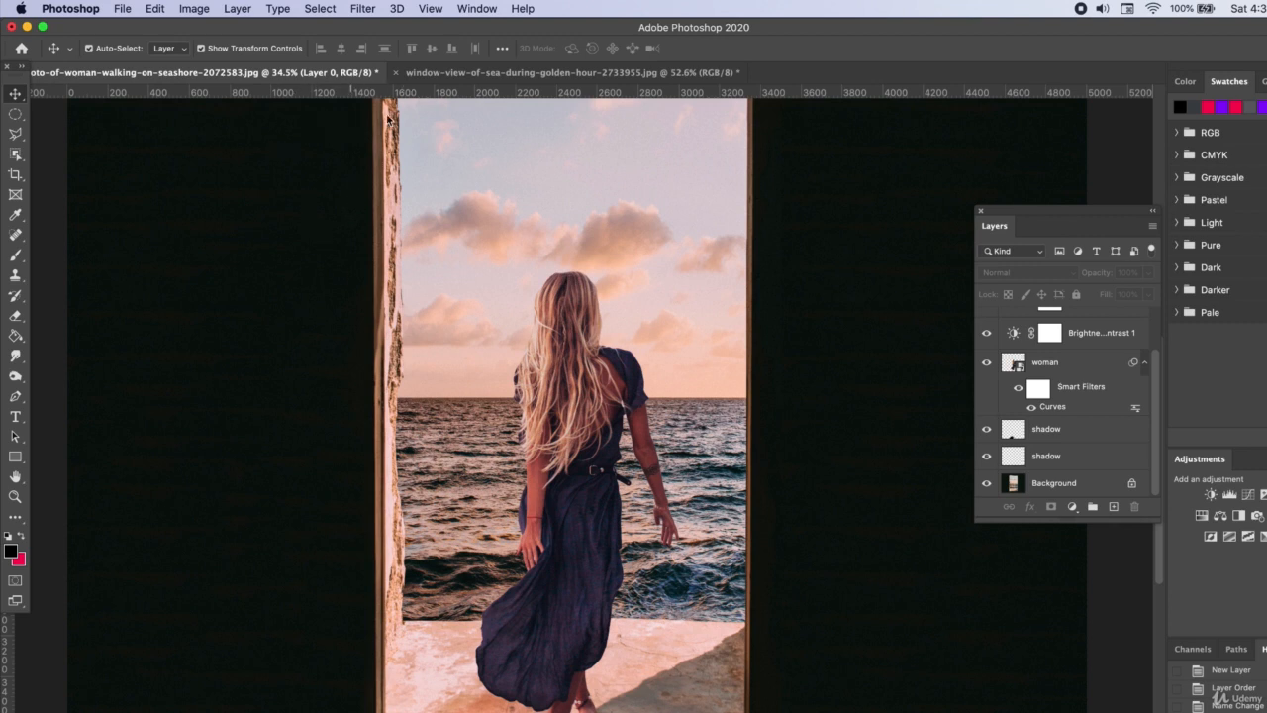
{"action": "left_click", "coordinate": [483, 78]}
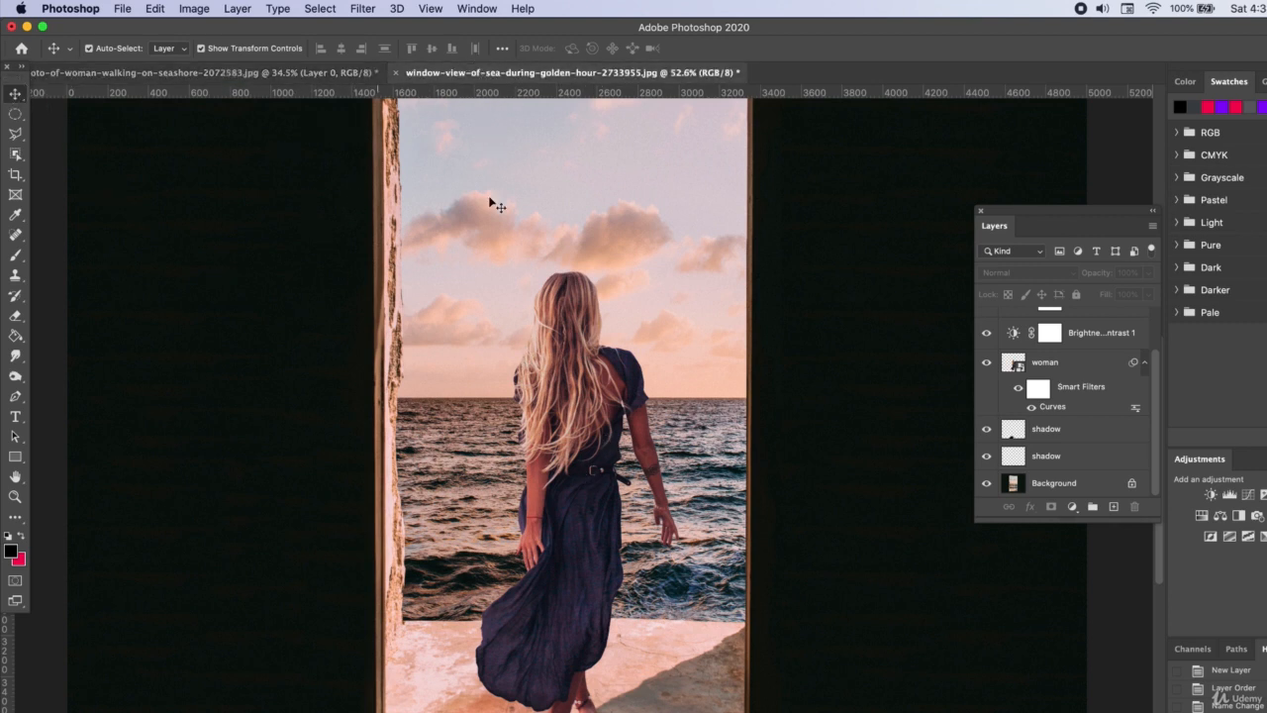
{"action": "left_click", "coordinate": [360, 8]}
{"action": "left_click", "coordinate": [361, 8]}
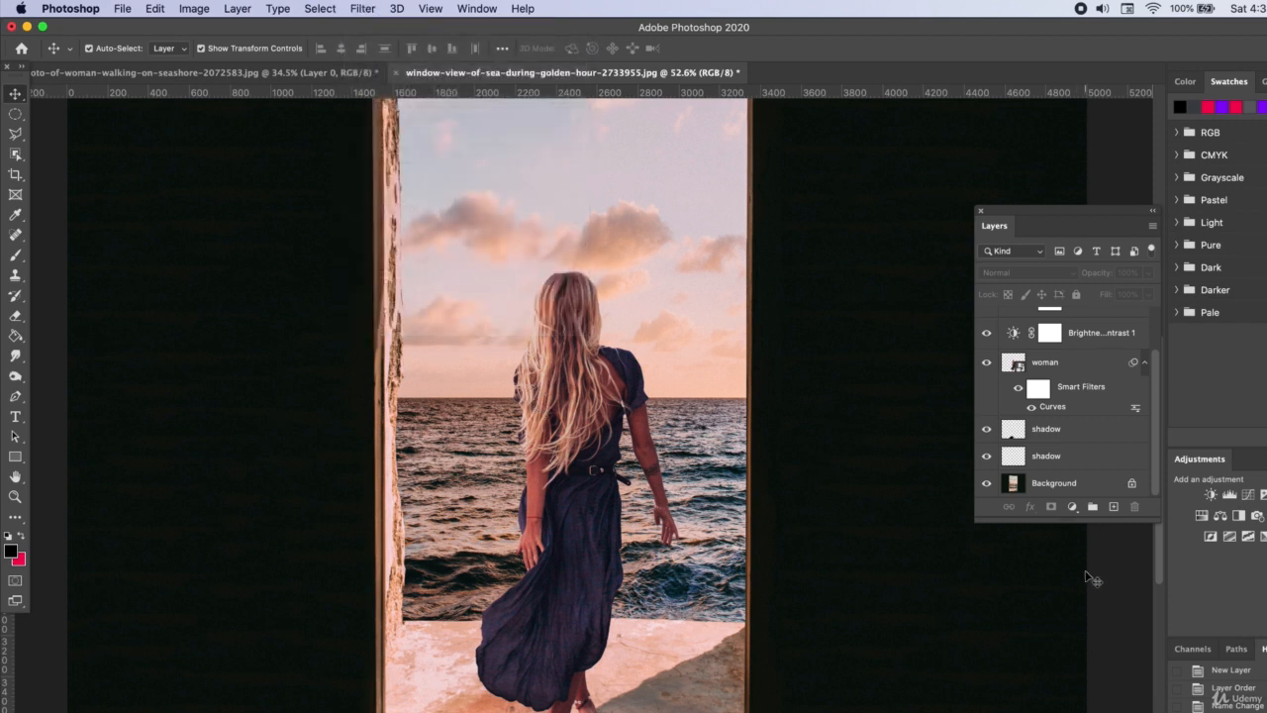
Apply the Sharpen filter to the woman layer
{"action": "scroll", "coordinate": [1065, 458], "scroll_direction": "up", "scroll_amount": 2}
{"action": "left_click", "coordinate": [1064, 424]}
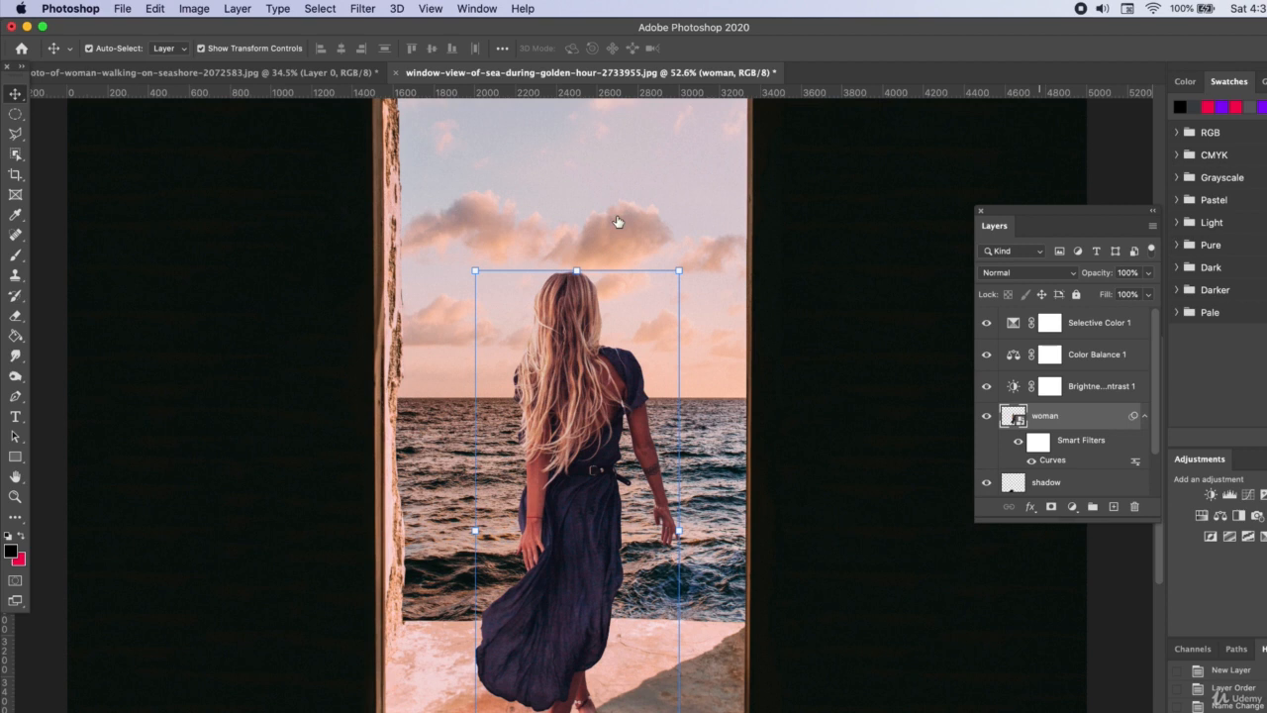
{"action": "left_click", "coordinate": [393, 8]}
{"action": "mouse_move", "coordinate": [439, 281]}
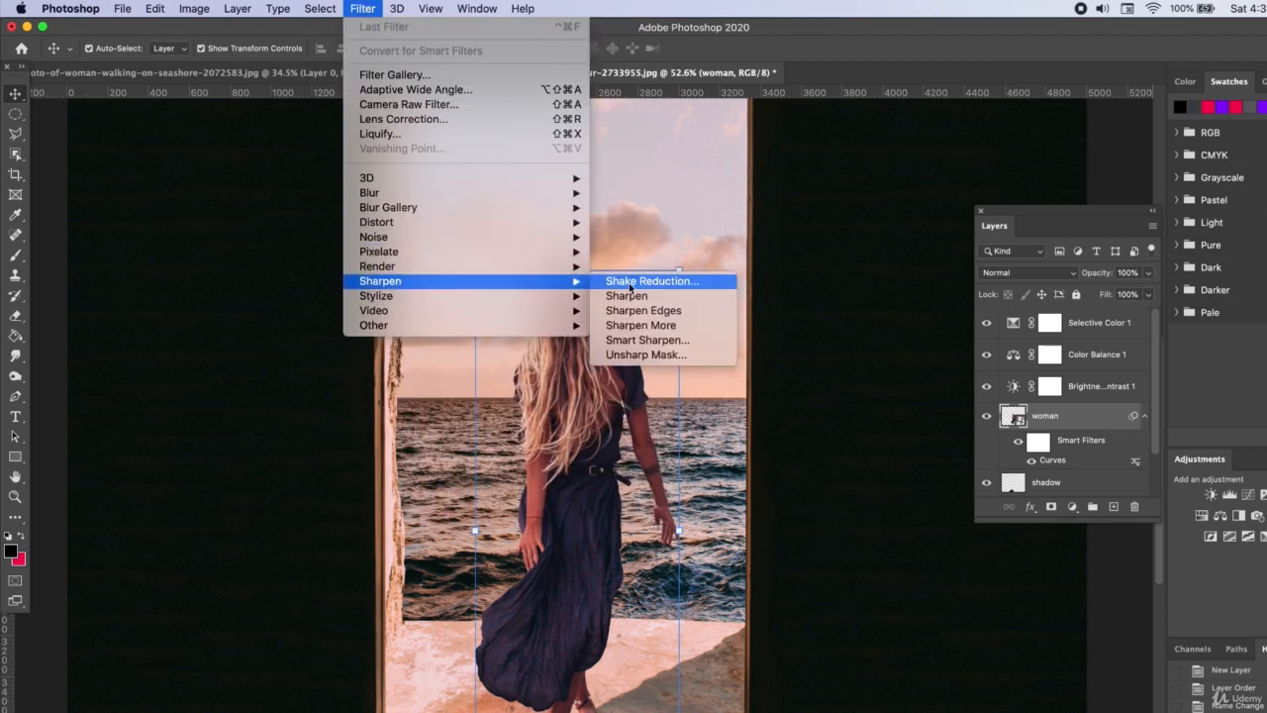
{"action": "left_click", "coordinate": [630, 295]}
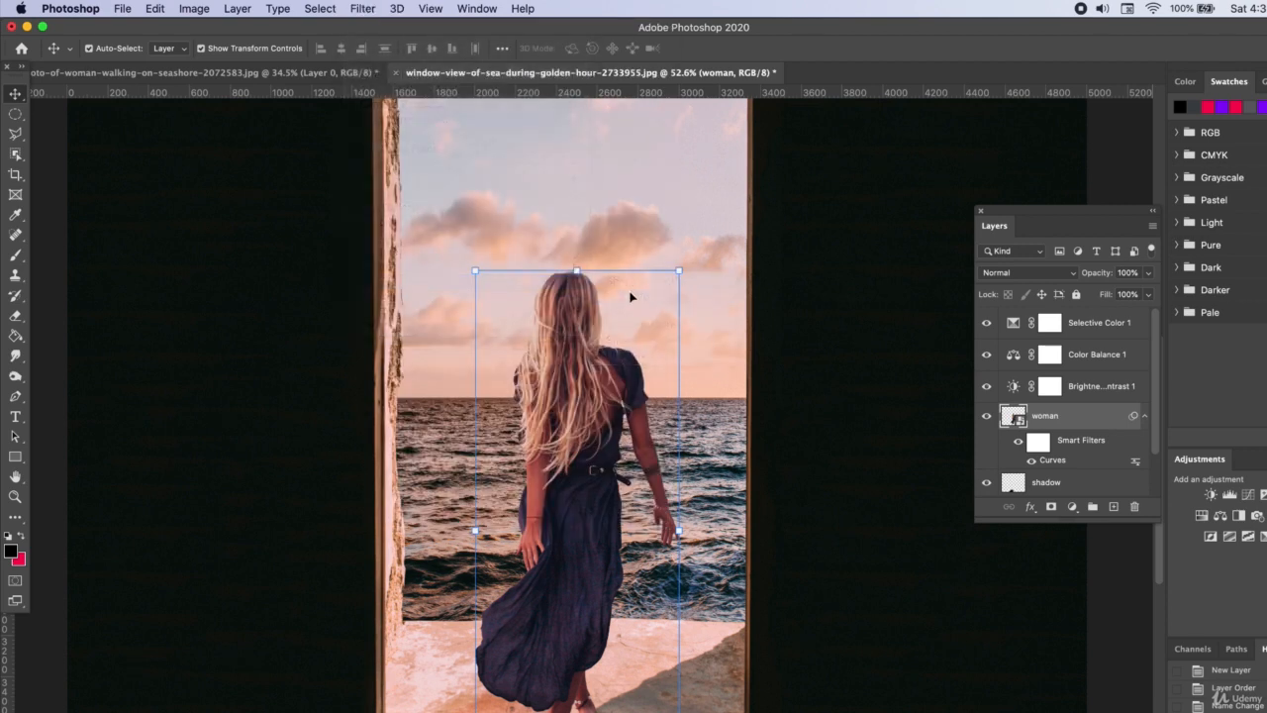
{"action": "left_click", "coordinate": [850, 331]}
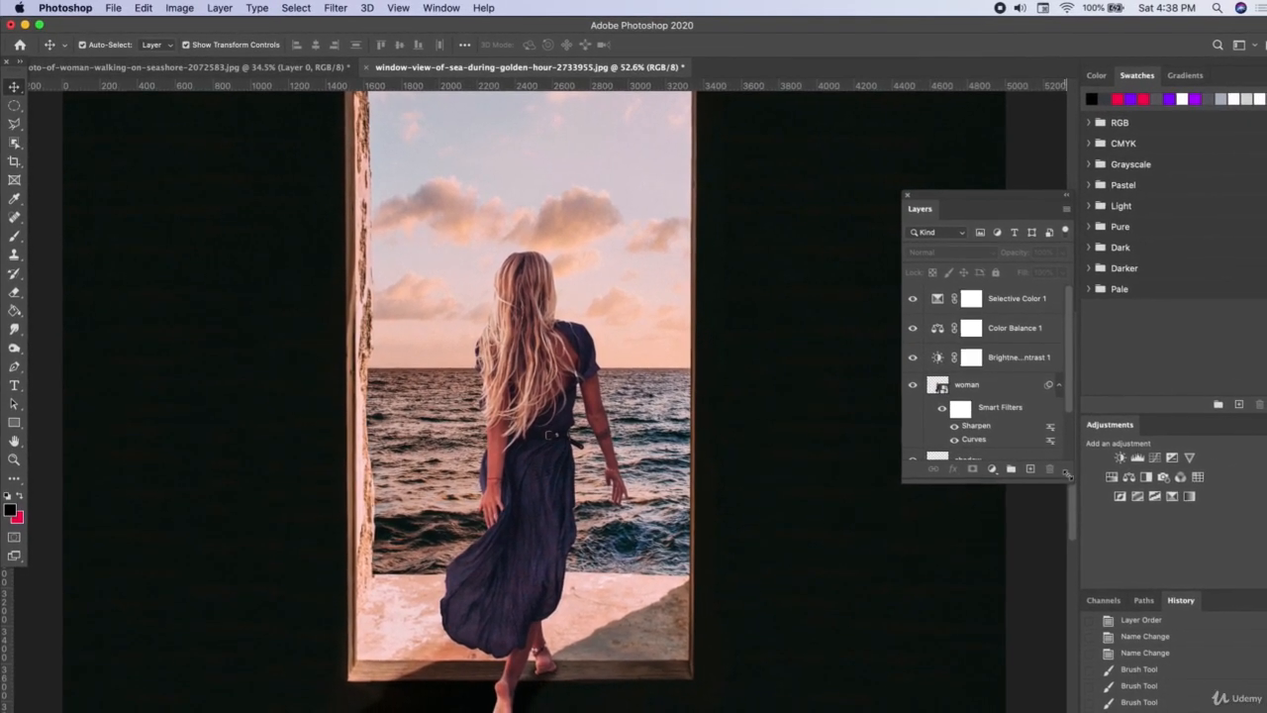
Lengthen the layer list so every layer shows, and add a new layer on top named "lighting Layer"
{"action": "left_click_drag", "start_coordinate": [1069, 482], "coordinate": [1064, 666]}
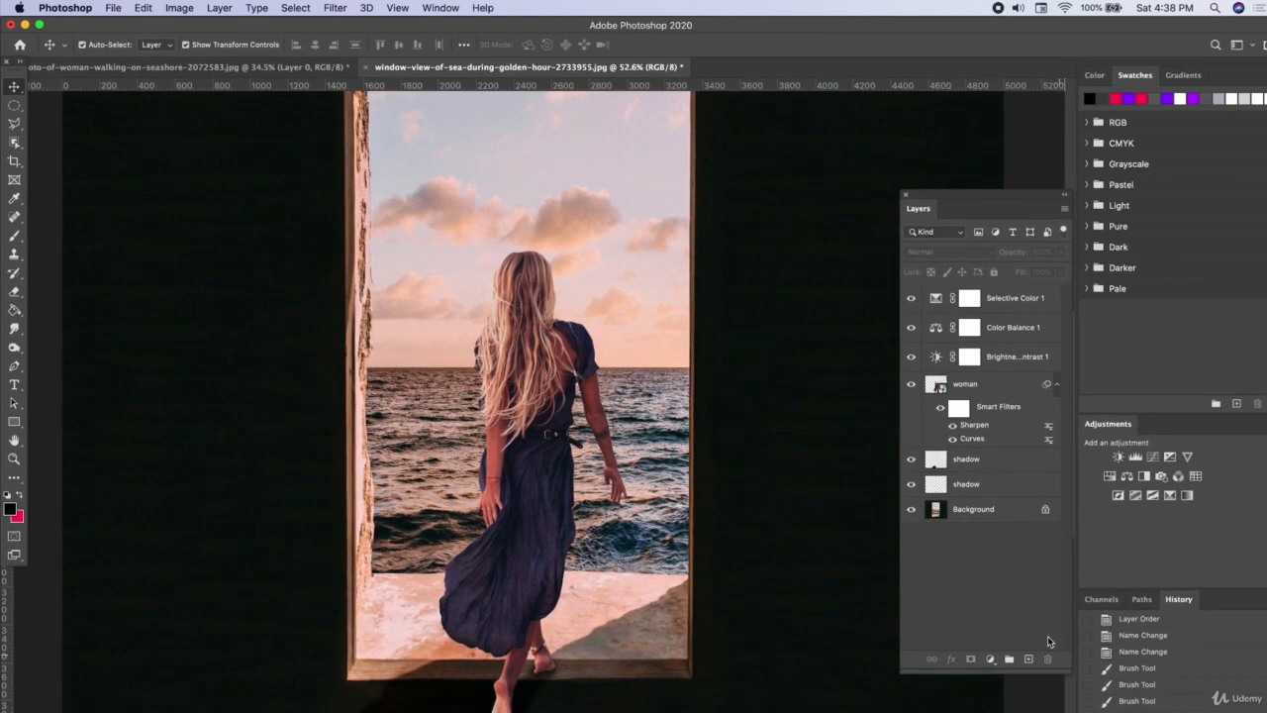
{"action": "left_click", "coordinate": [1026, 660]}
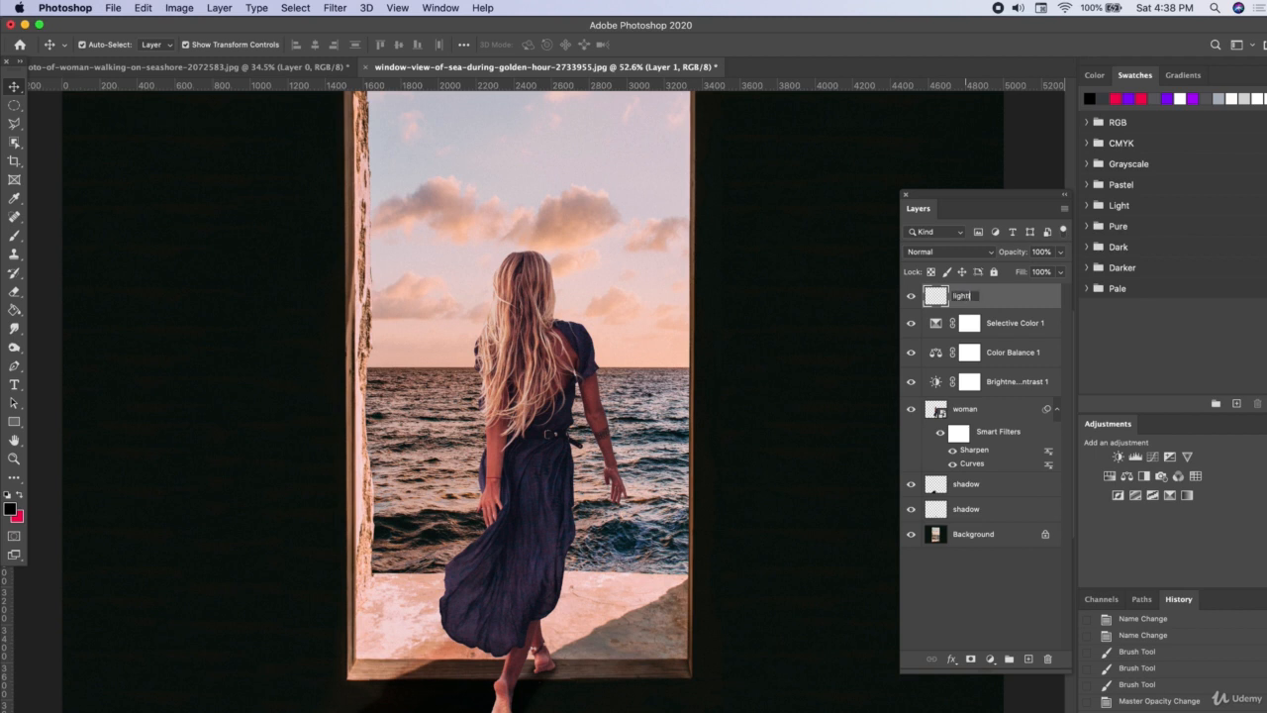
{"action": "type", "text": "r"}
{"action": "key", "text": "Return"}
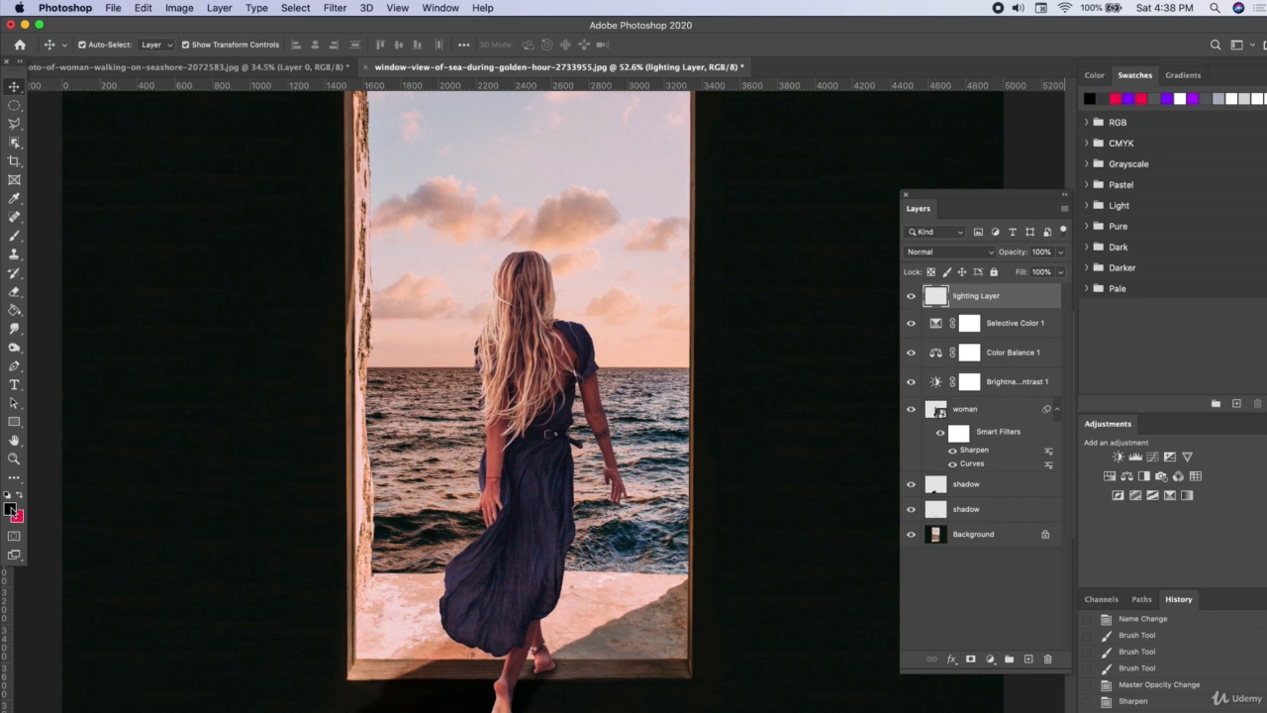
Sample the peach tone of the clouds as foreground colour and set up a Soft Round brush at 2480 px
{"action": "left_click", "coordinate": [14, 200]}
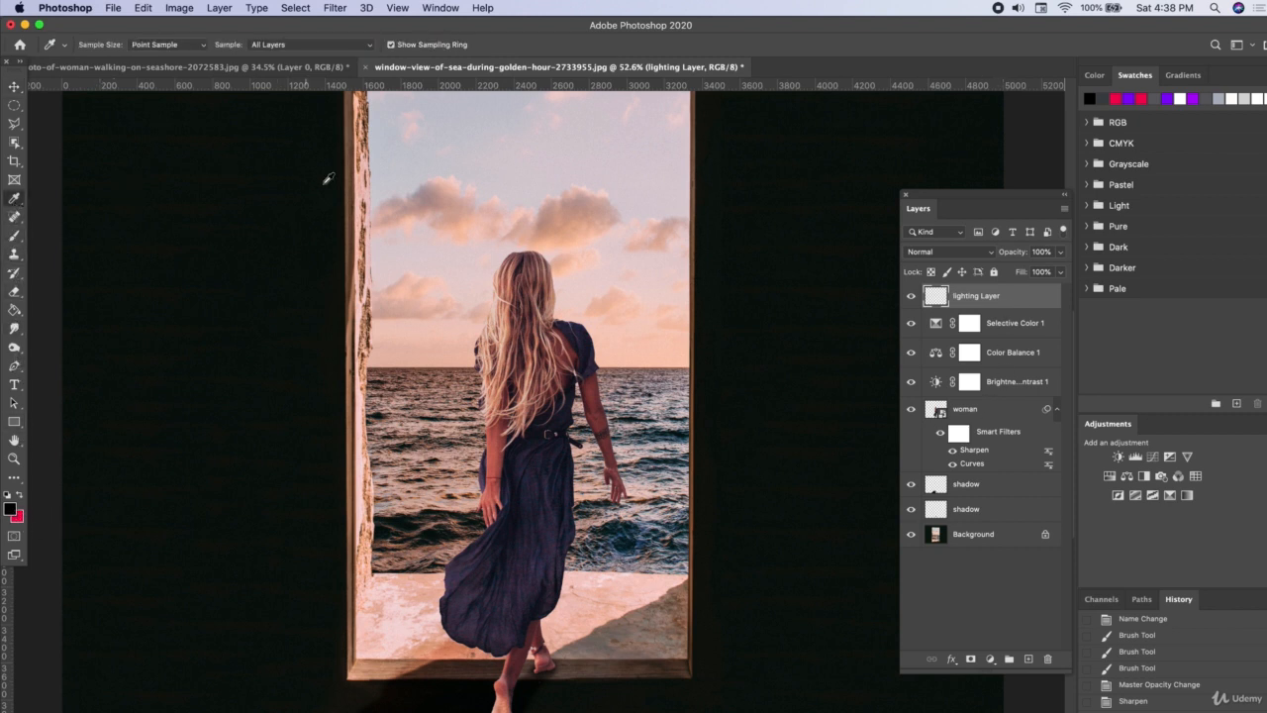
{"action": "left_click", "coordinate": [468, 218]}
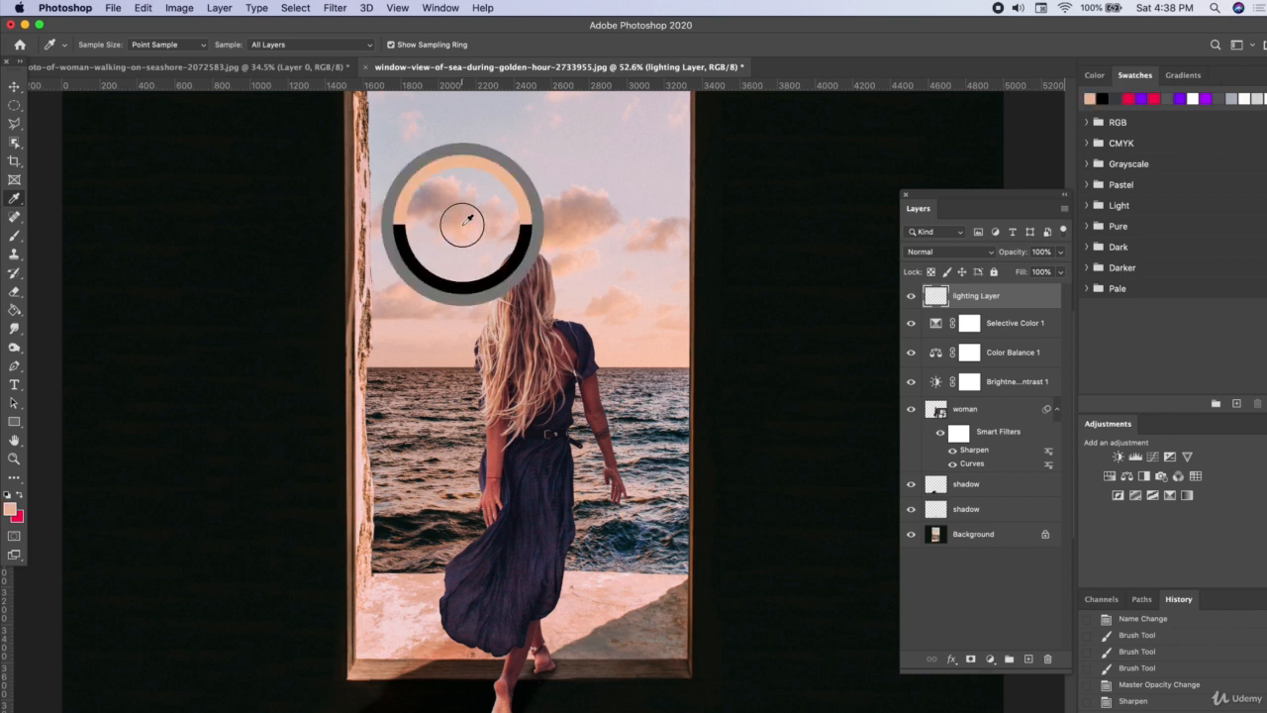
{"action": "left_click", "coordinate": [15, 240]}
{"action": "left_click", "coordinate": [103, 48]}
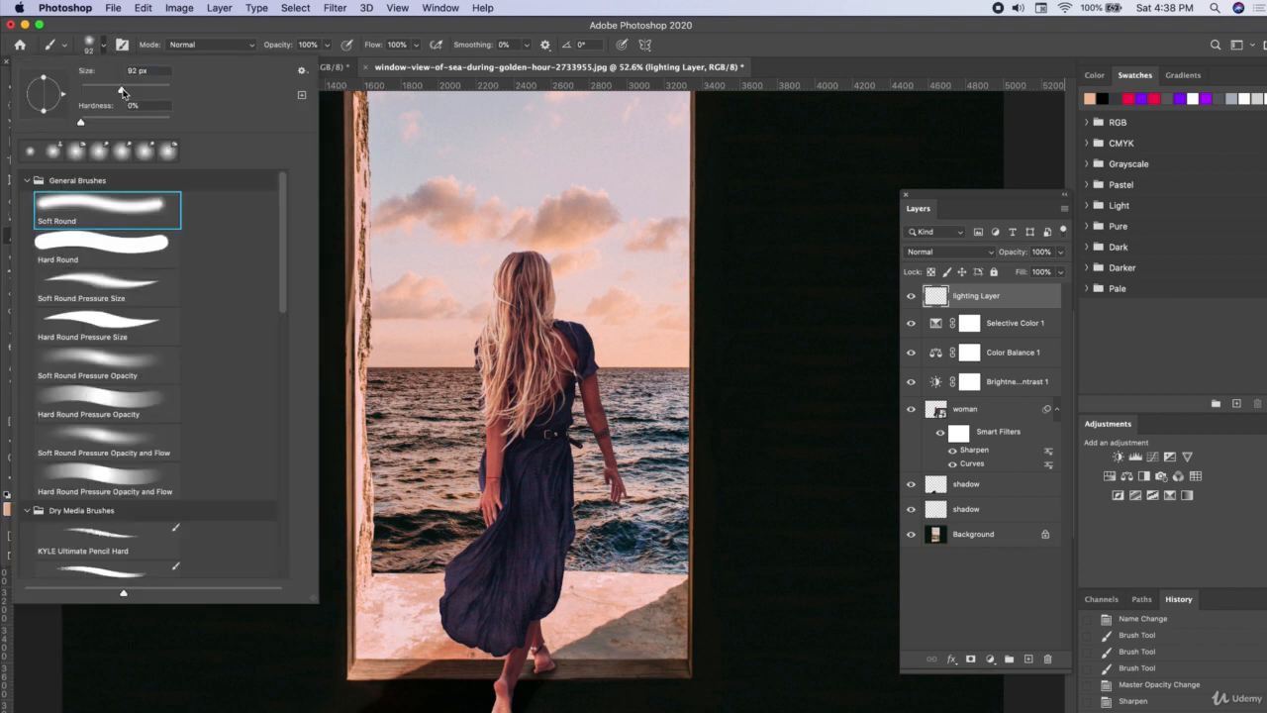
{"action": "left_click_drag", "start_coordinate": [122, 92], "coordinate": [163, 94]}
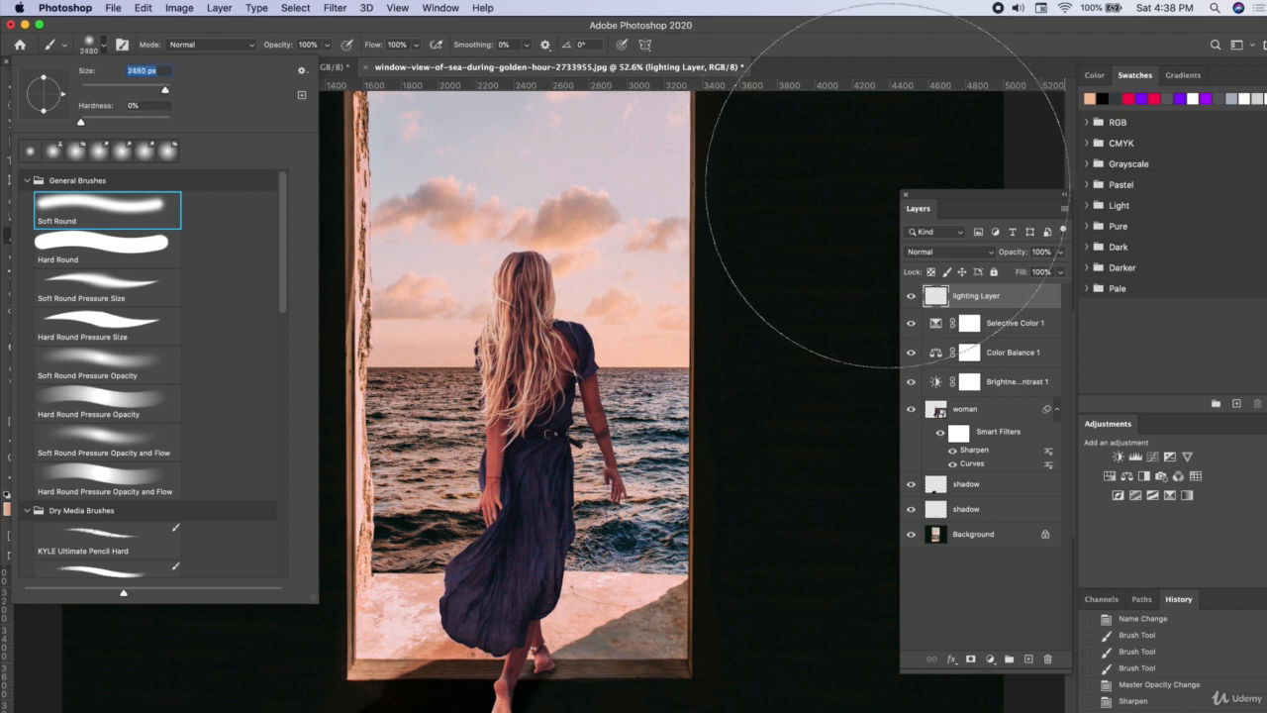
Paint a soft peach glow over the window's upper-right corner on the lighting layer, undoing the trial dab on the dark wall
{"action": "left_click", "coordinate": [861, 144]}
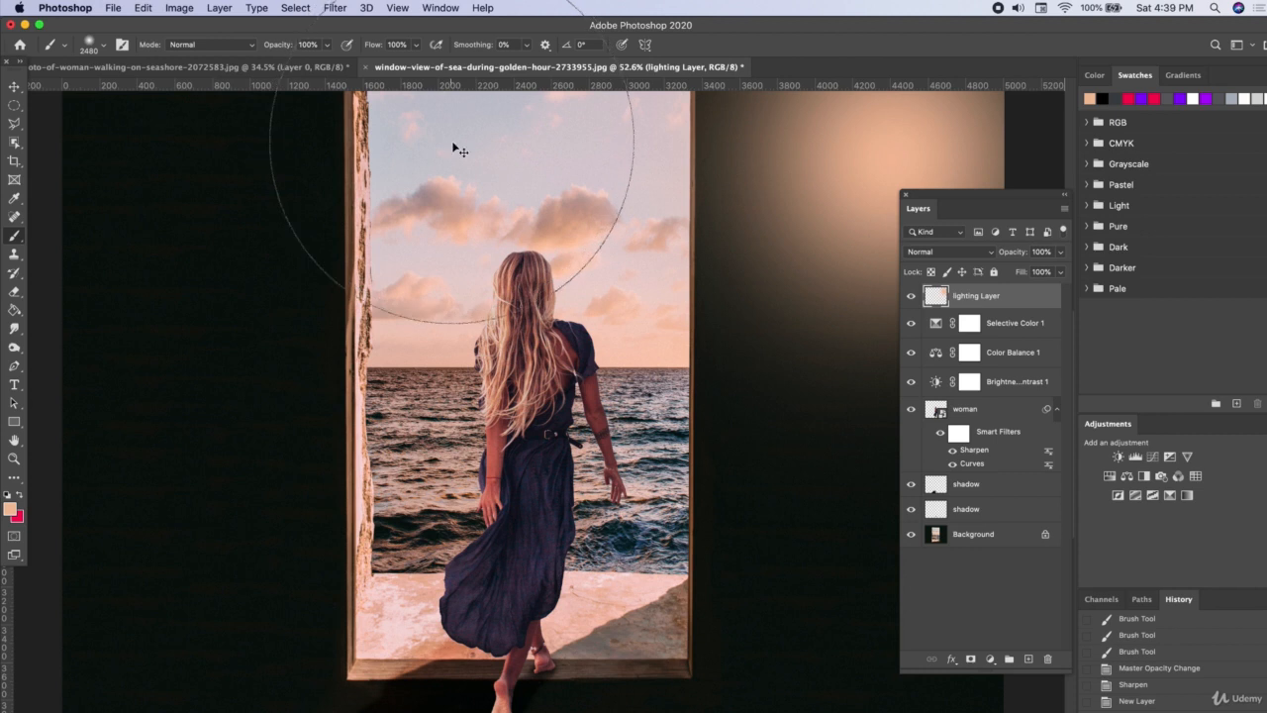
{"action": "key", "text": "ctrl+z"}
{"action": "scroll", "coordinate": [387, 352], "scroll_direction": "down", "scroll_amount": 3}
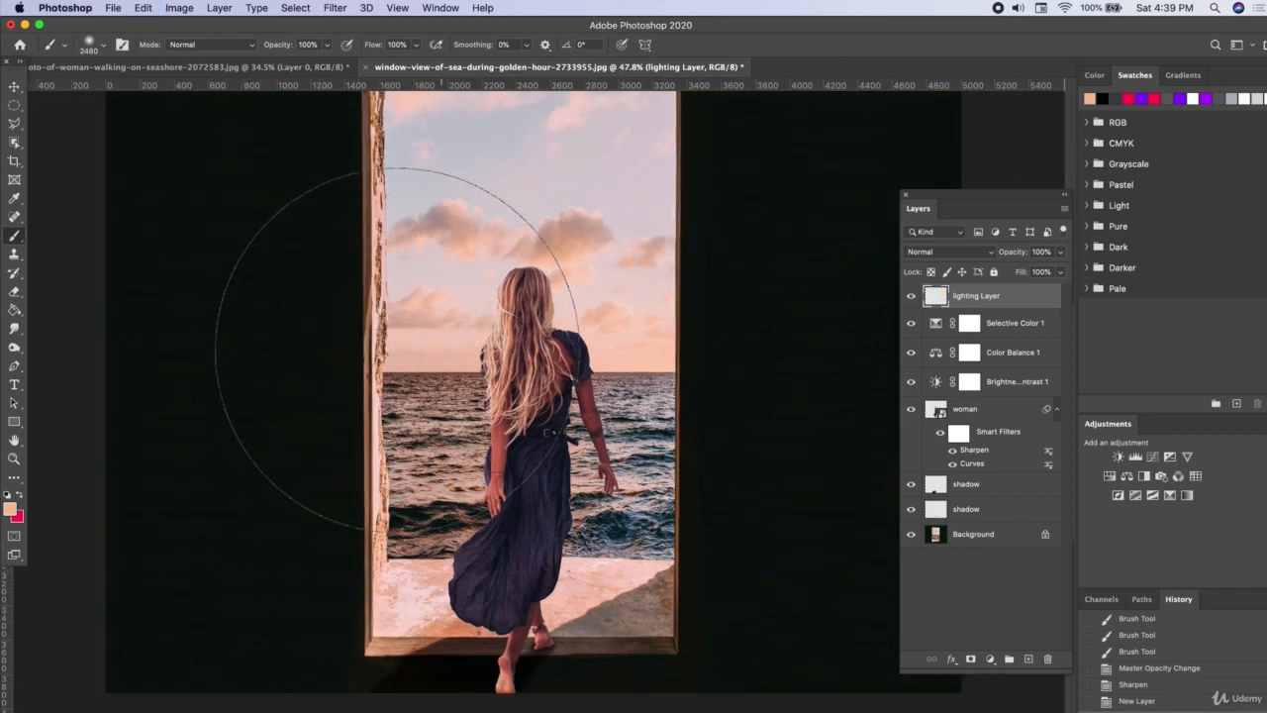
{"action": "scroll", "coordinate": [533, 411], "scroll_direction": "up", "scroll_amount": 2}
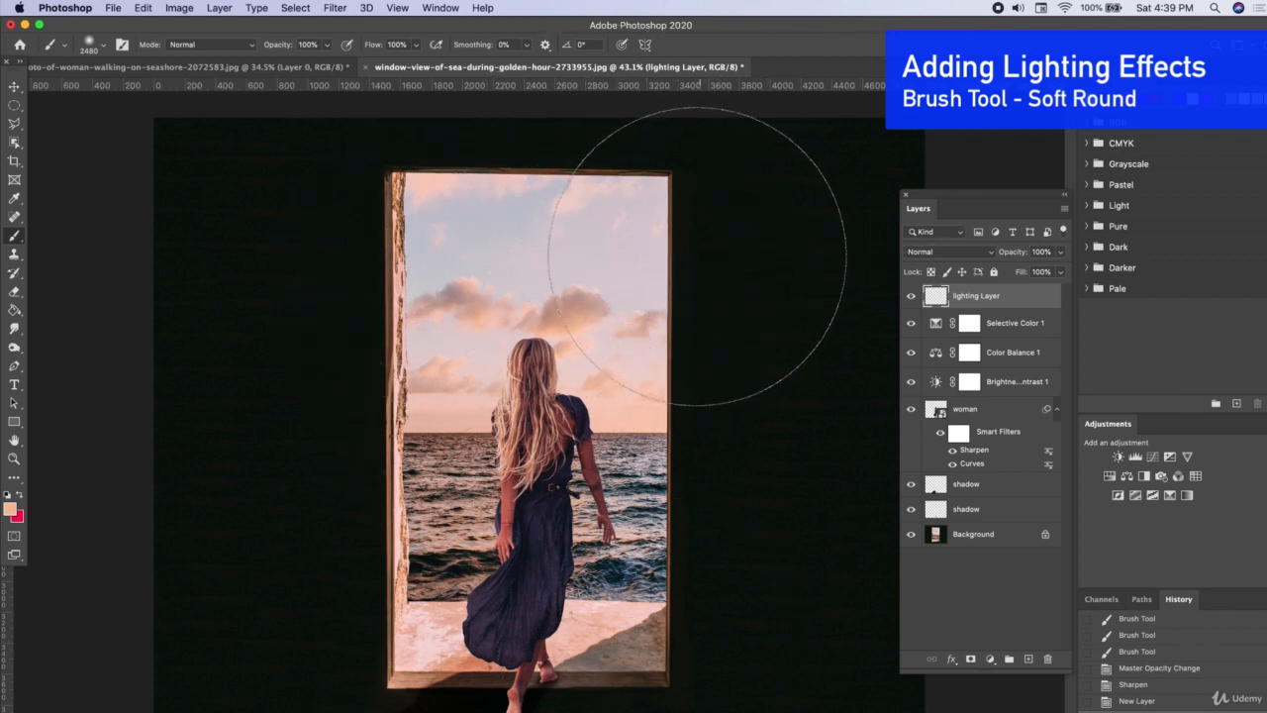
{"action": "left_click", "coordinate": [685, 267]}
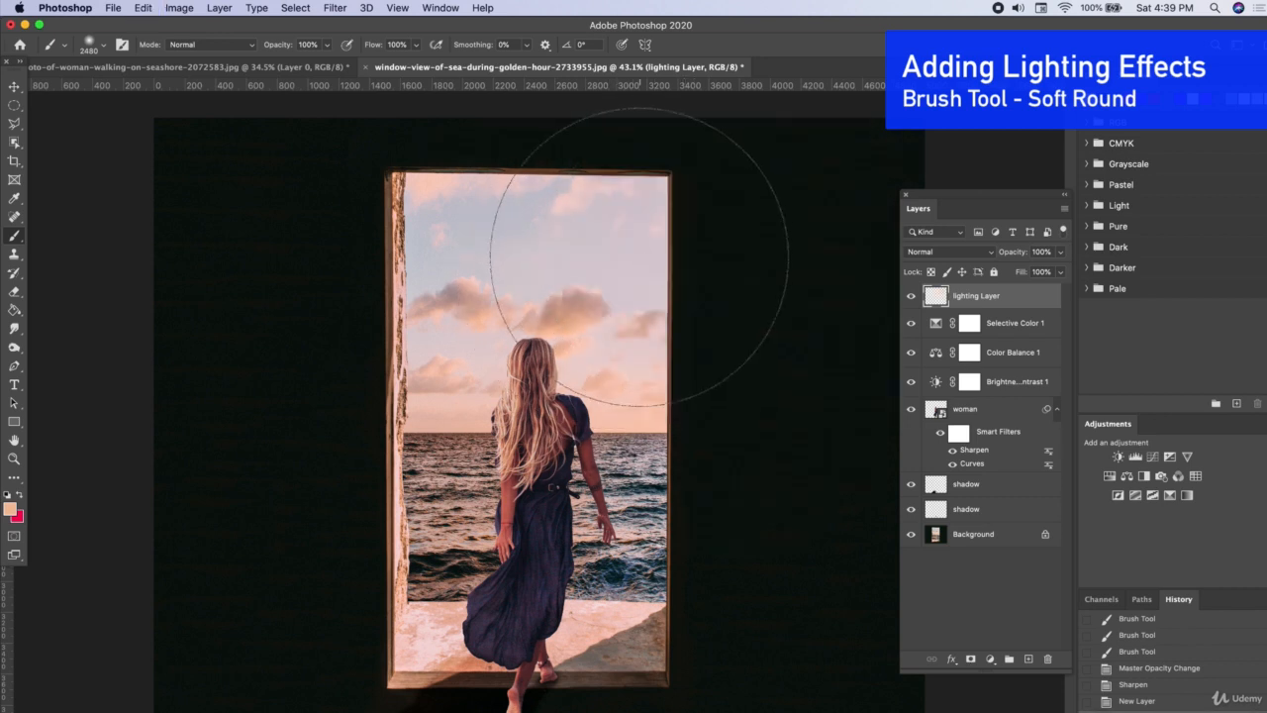
Change the foreground colour to orange ff9c5b and dab a soft glow along the window's upper-right edge
{"action": "left_click", "coordinate": [9, 510]}
{"action": "left_click", "coordinate": [821, 378]}
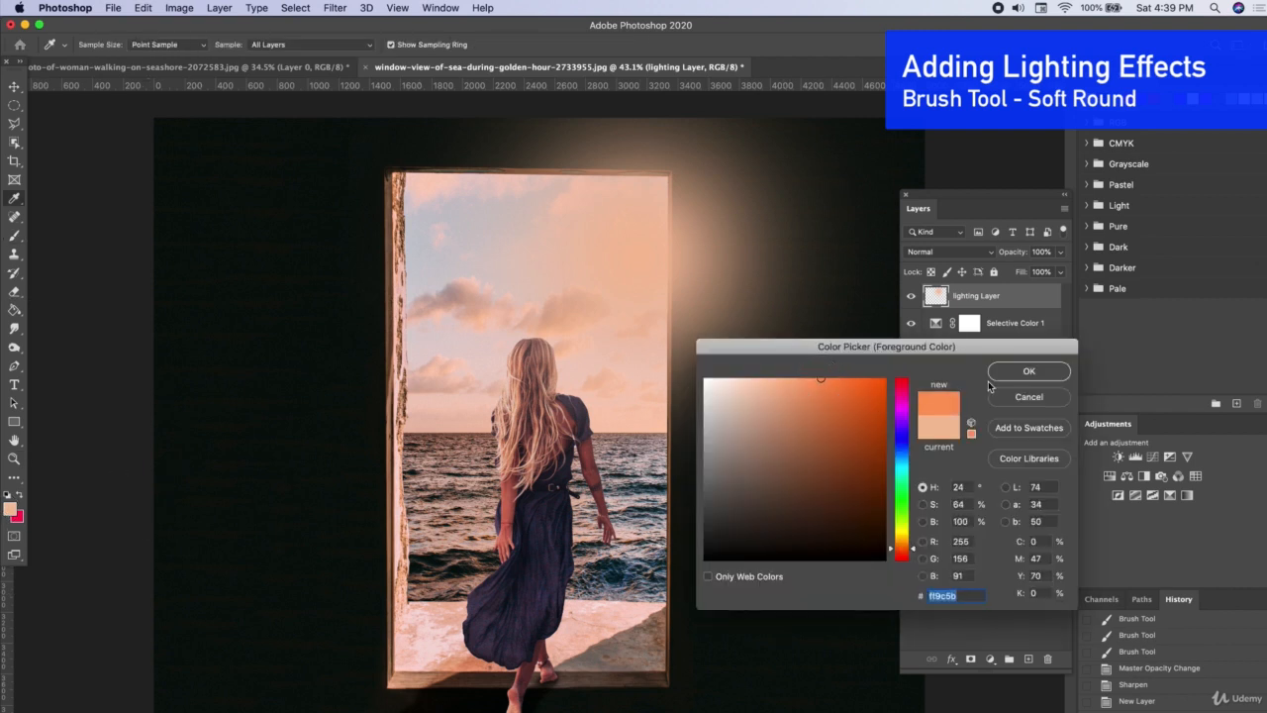
{"action": "key", "text": "Return"}
{"action": "left_click", "coordinate": [650, 149]}
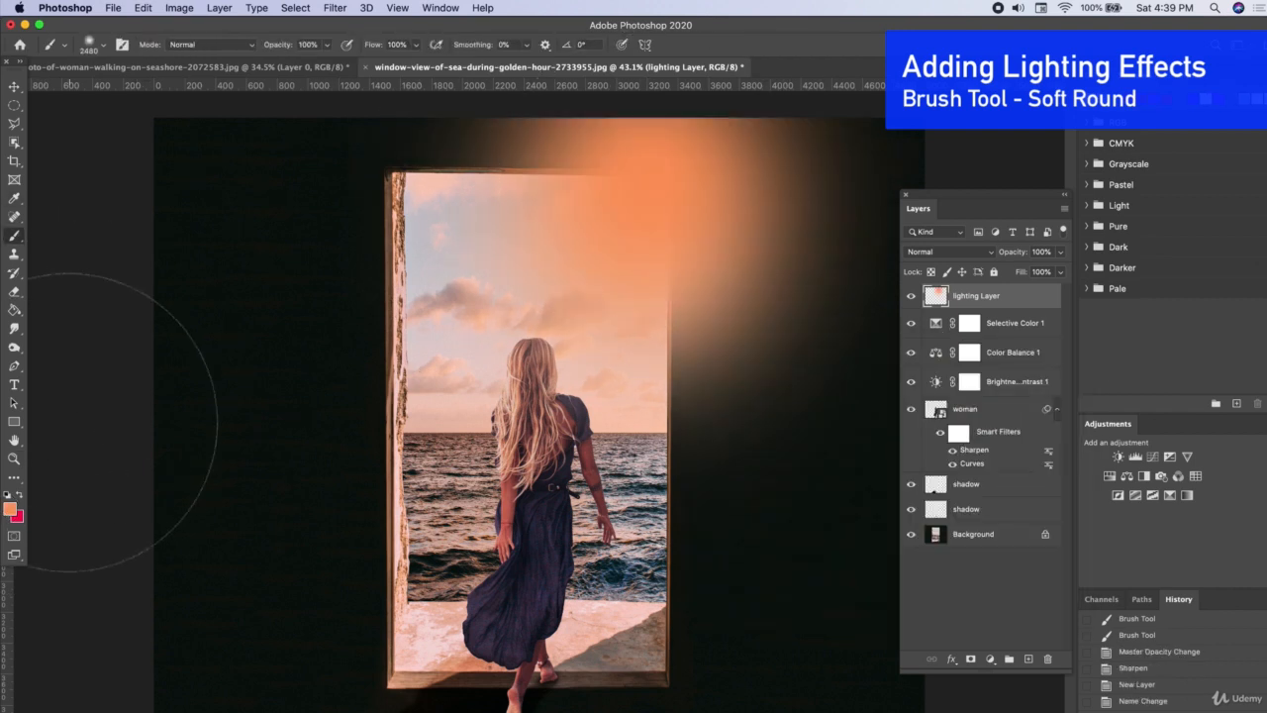
Brush deeper orange dabs over the window's right edge and sky, and set the lighting layer's blending mode to Lighten
{"action": "left_click", "coordinate": [9, 510]}
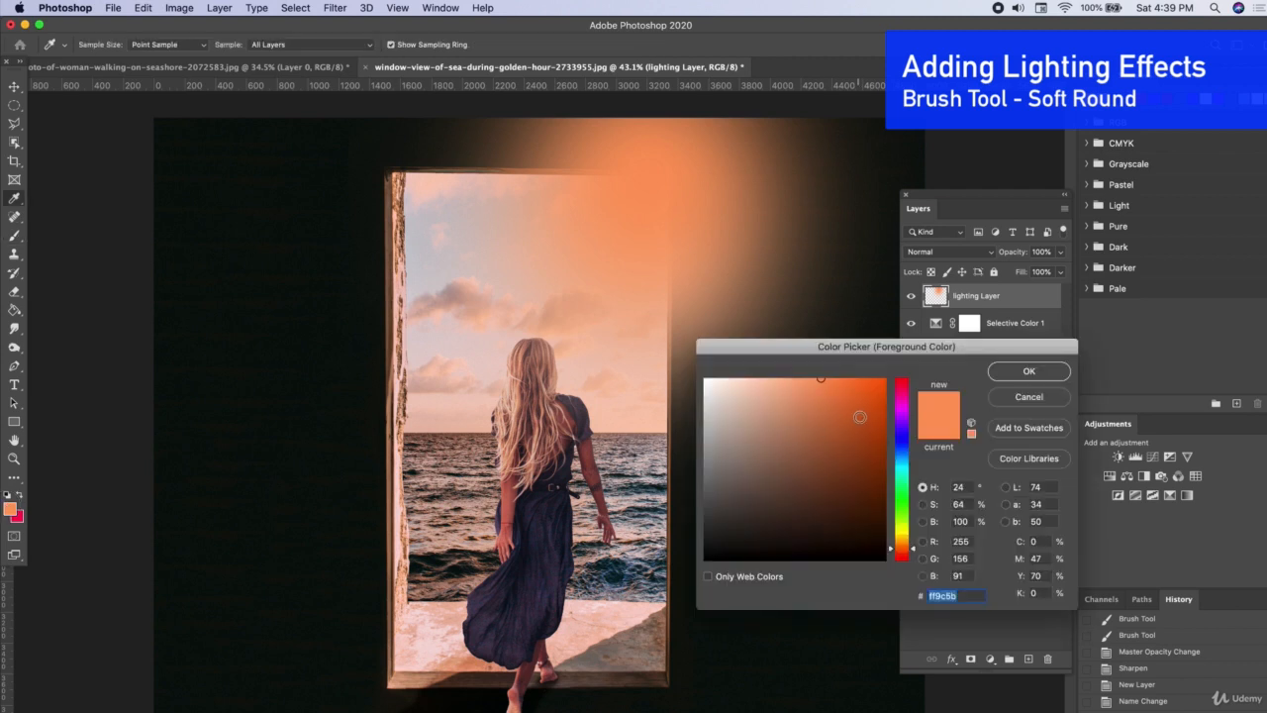
{"action": "left_click", "coordinate": [885, 412]}
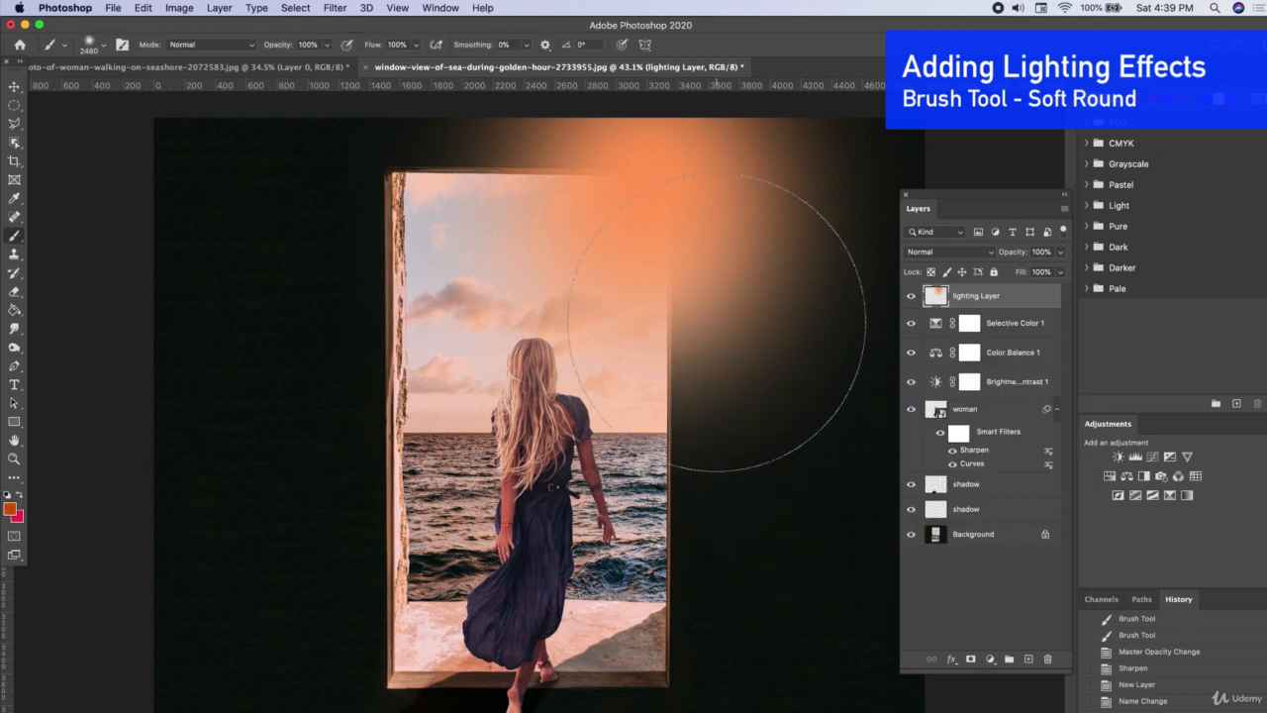
{"action": "left_click", "coordinate": [721, 315]}
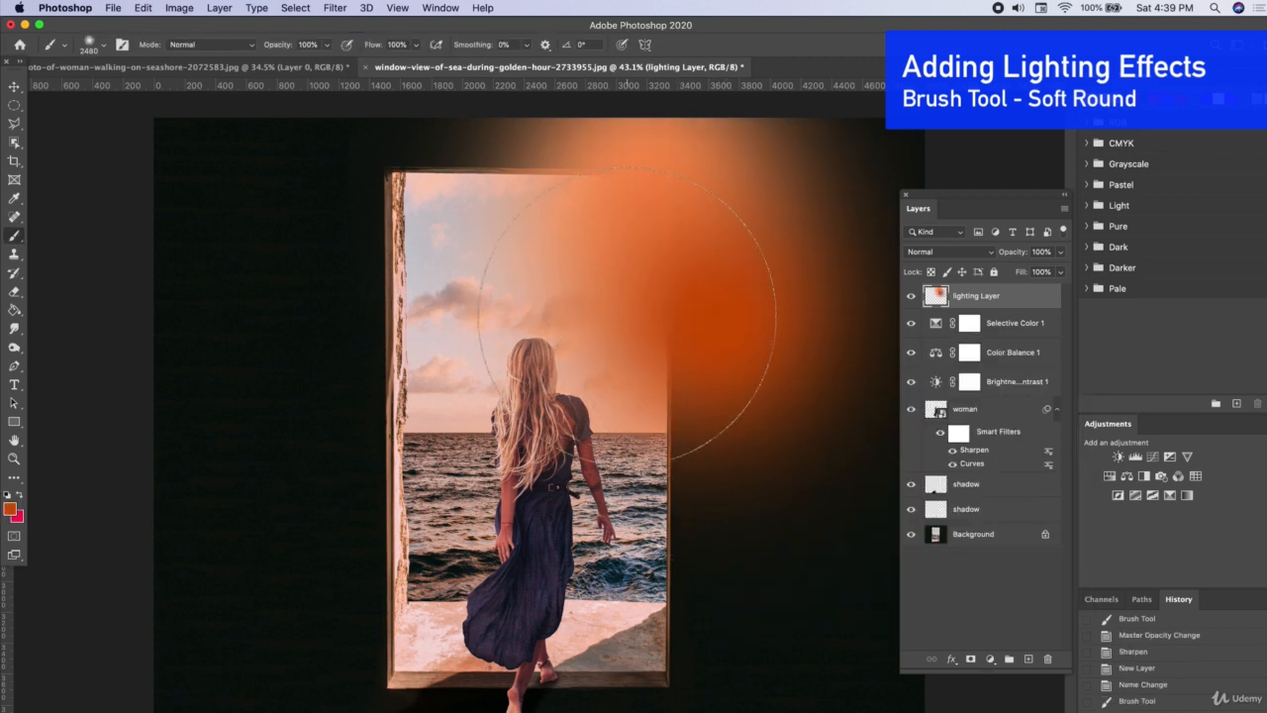
{"action": "left_click", "coordinate": [572, 308]}
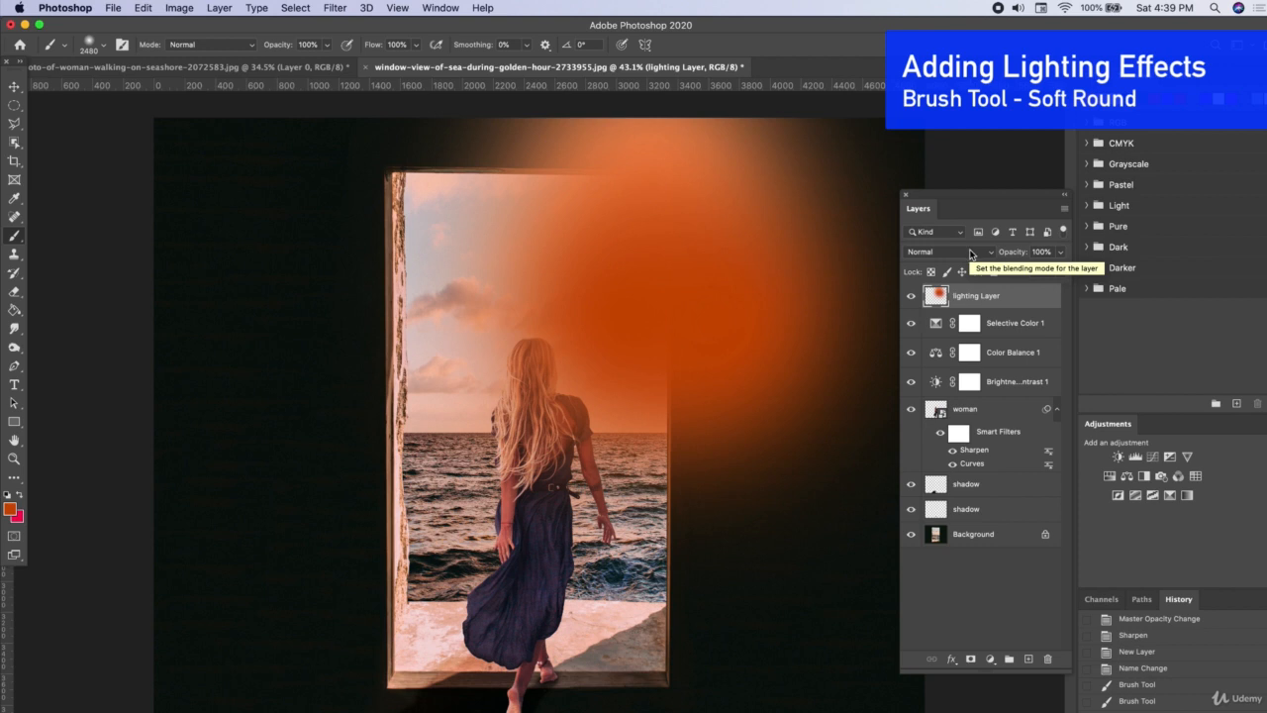
{"action": "left_click", "coordinate": [971, 255]}
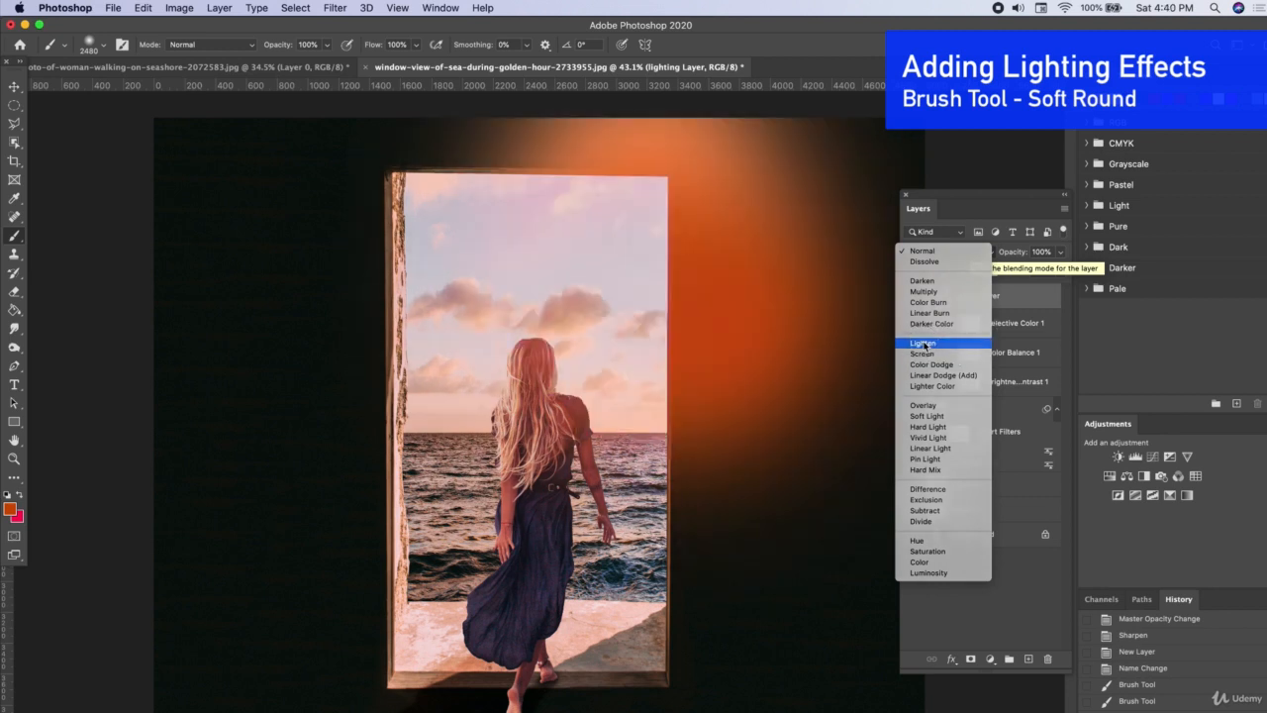
{"action": "left_click", "coordinate": [923, 344]}
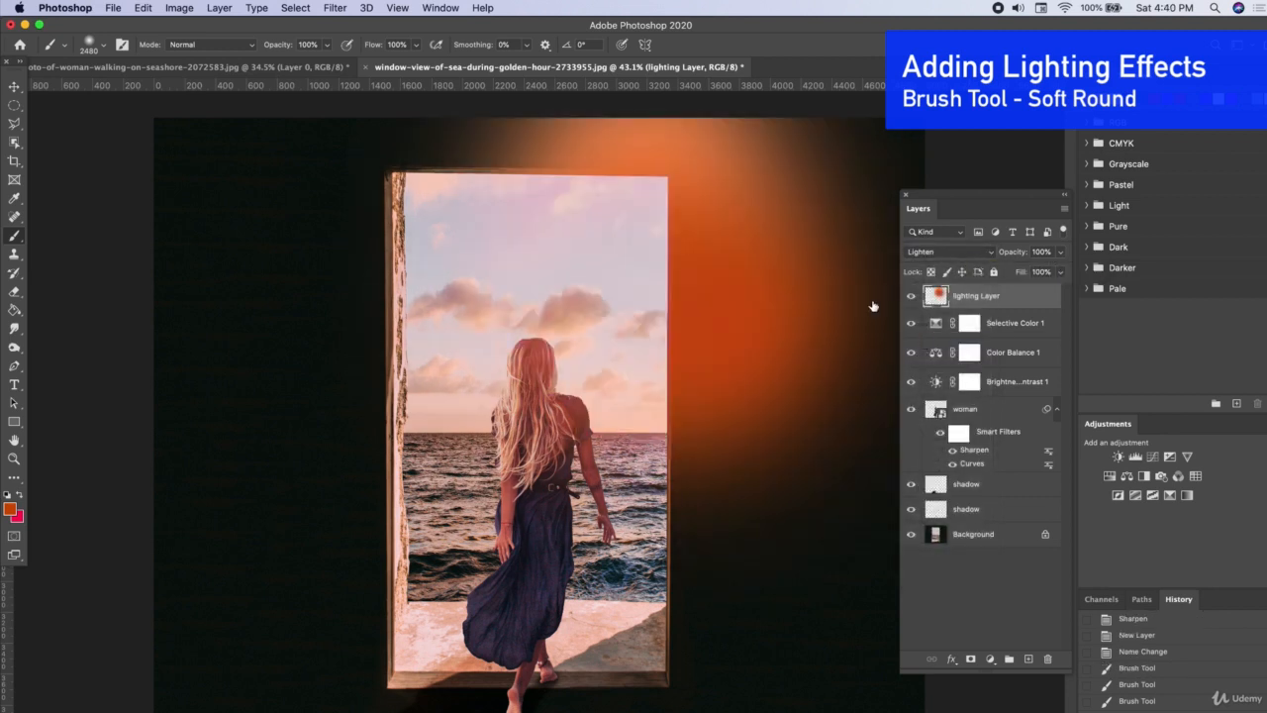
Outline the dark wall above and beside the window, invert the selection, and add it as a layer mask on the lighting layer
{"action": "left_click", "coordinate": [13, 104]}
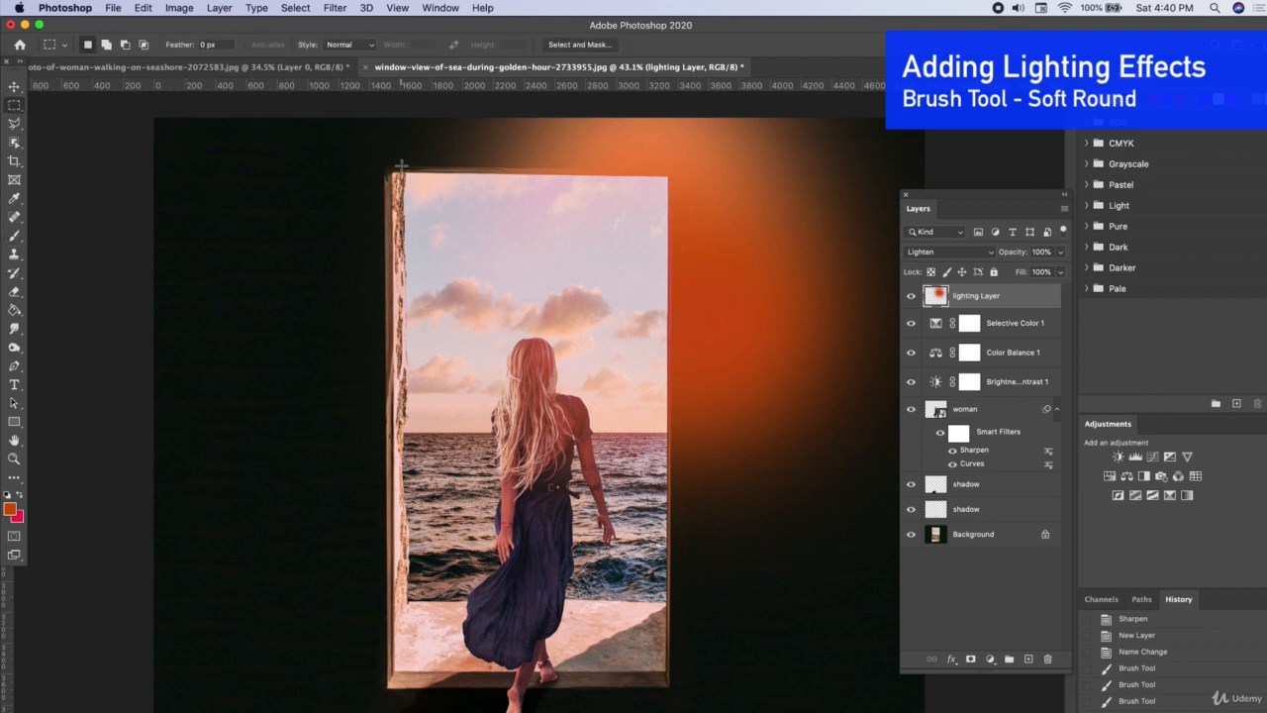
{"action": "left_click_drag", "start_coordinate": [401, 167], "coordinate": [671, 599]}
{"action": "left_click", "coordinate": [295, 7]}
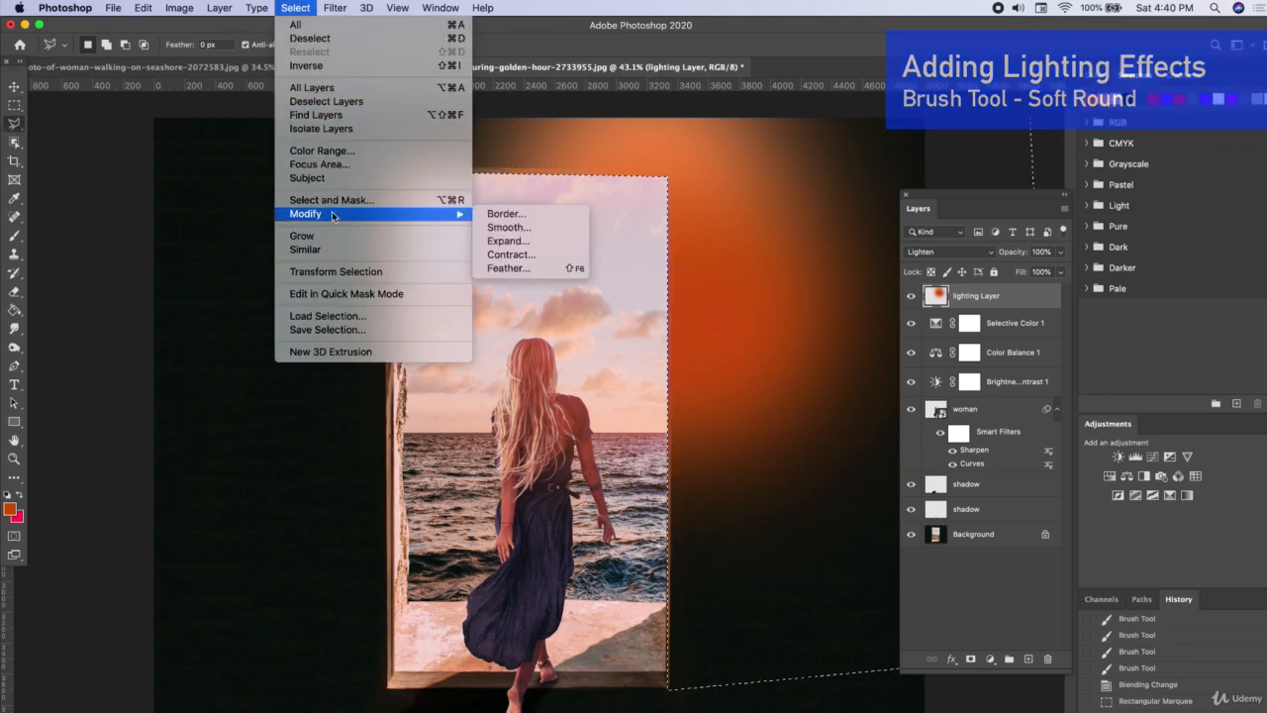
{"action": "left_click", "coordinate": [310, 38]}
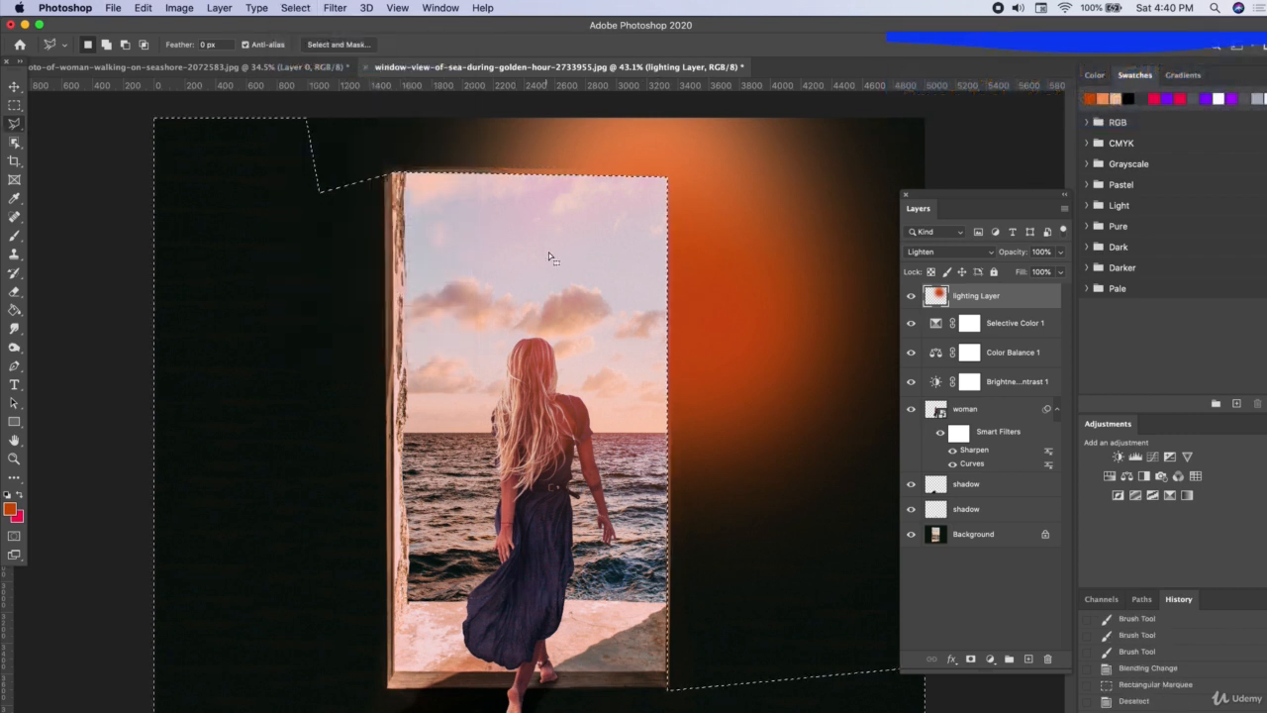
{"action": "left_click", "coordinate": [971, 659]}
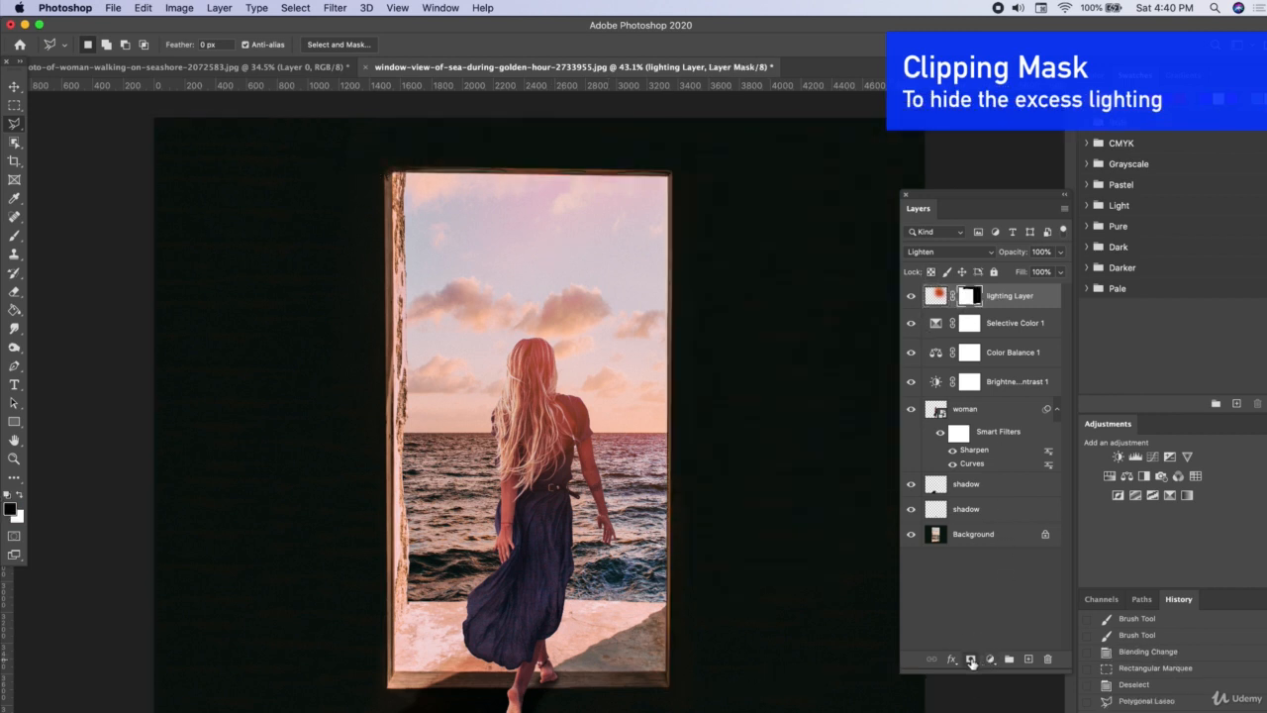
Compare the image with and without the lighting layer, and lower that layer's opacity to 51%
{"action": "left_click", "coordinate": [14, 86]}
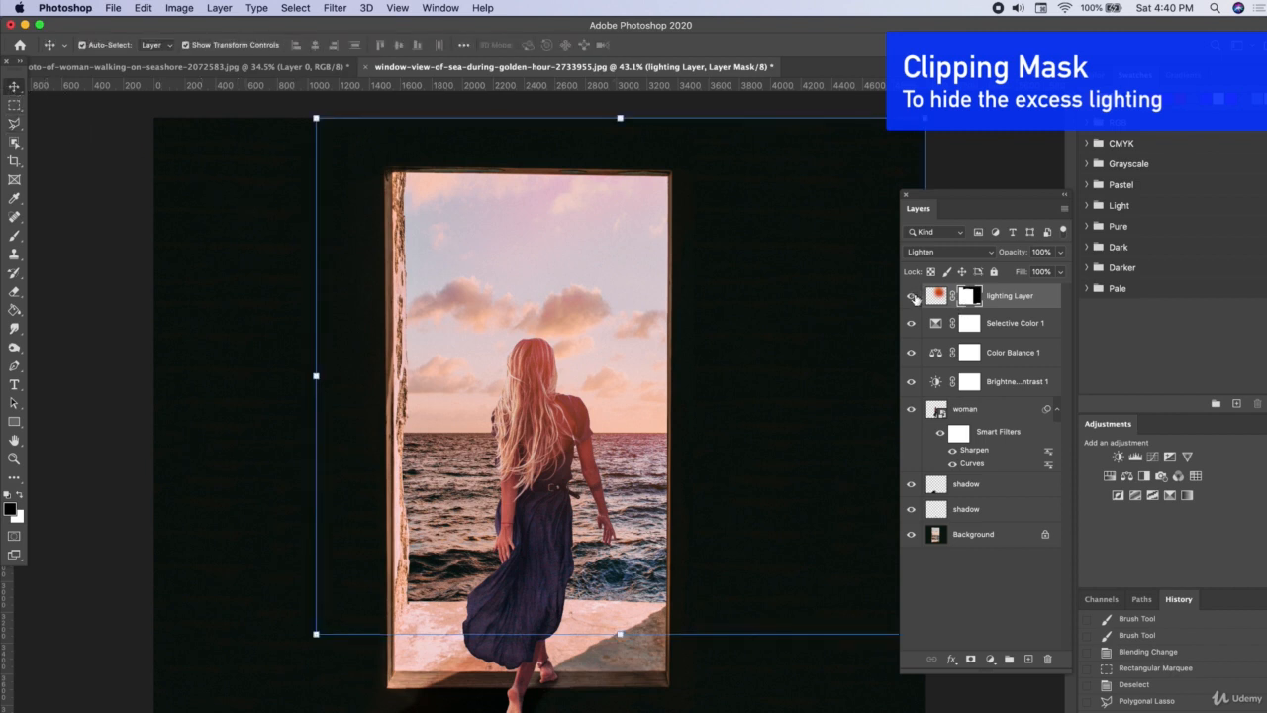
{"action": "left_click", "coordinate": [912, 296]}
{"action": "left_click", "coordinate": [913, 297]}
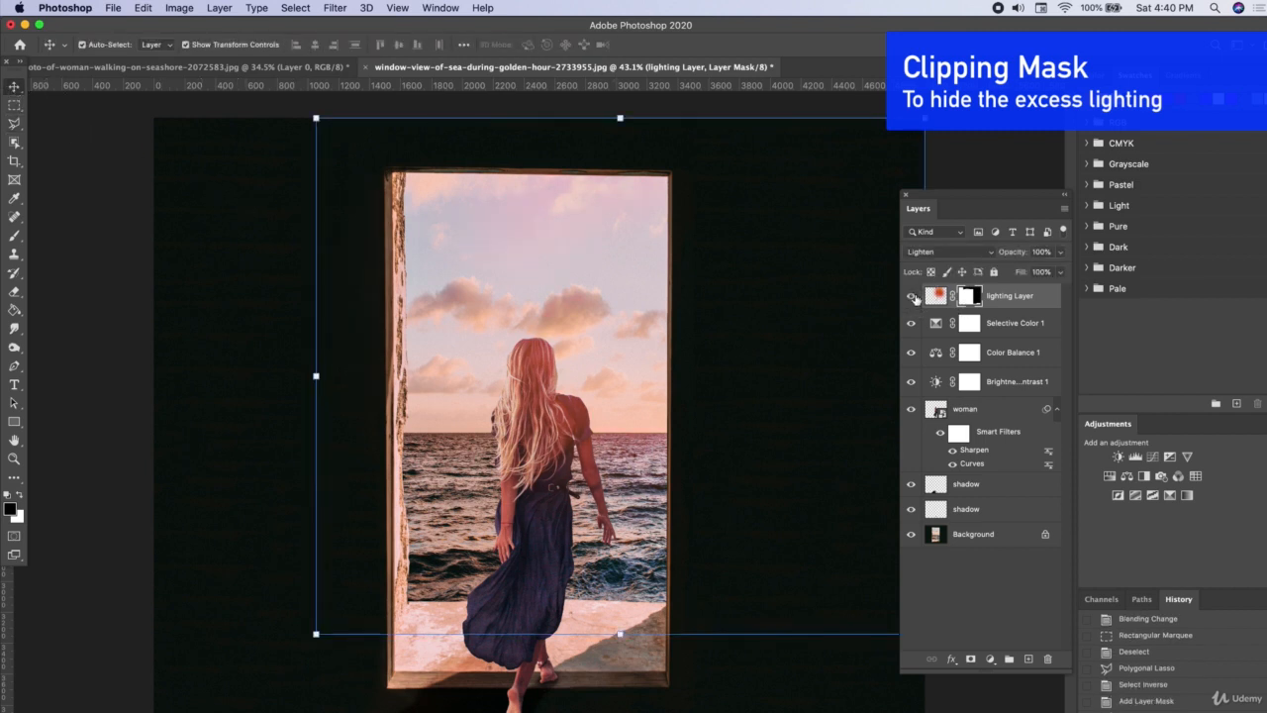
{"action": "left_click", "coordinate": [1063, 253]}
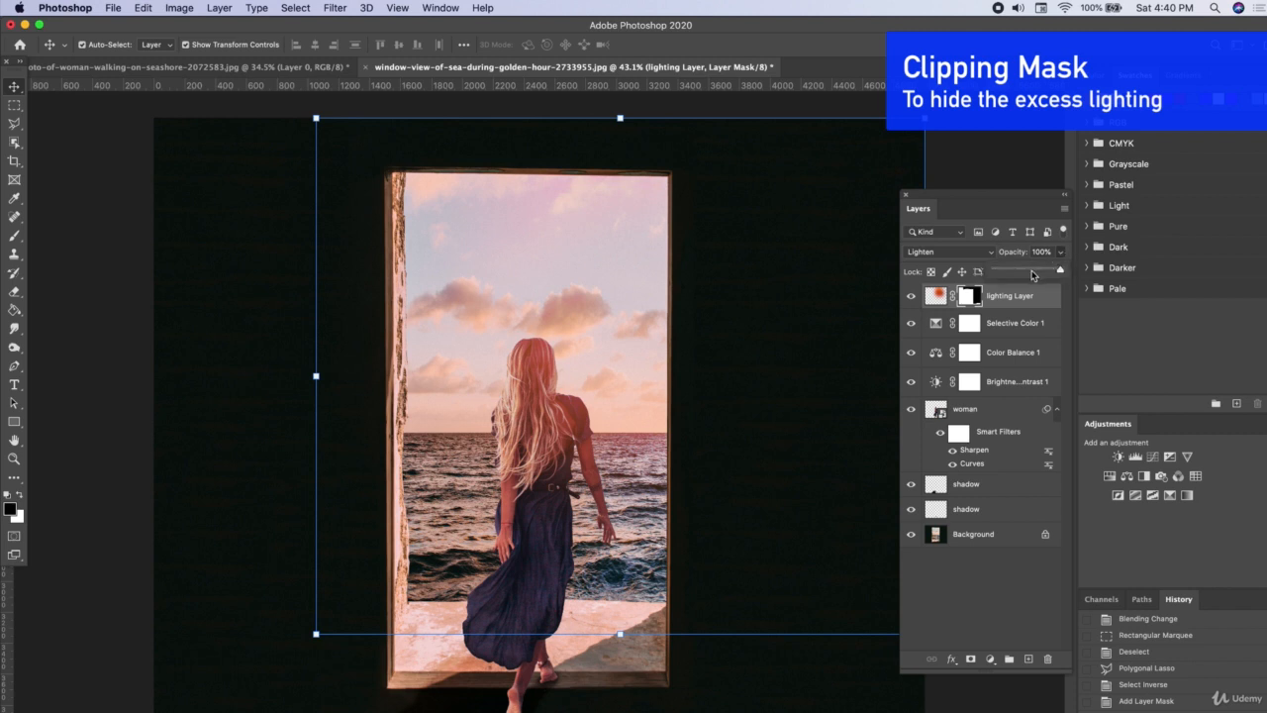
{"action": "left_click", "coordinate": [1029, 272]}
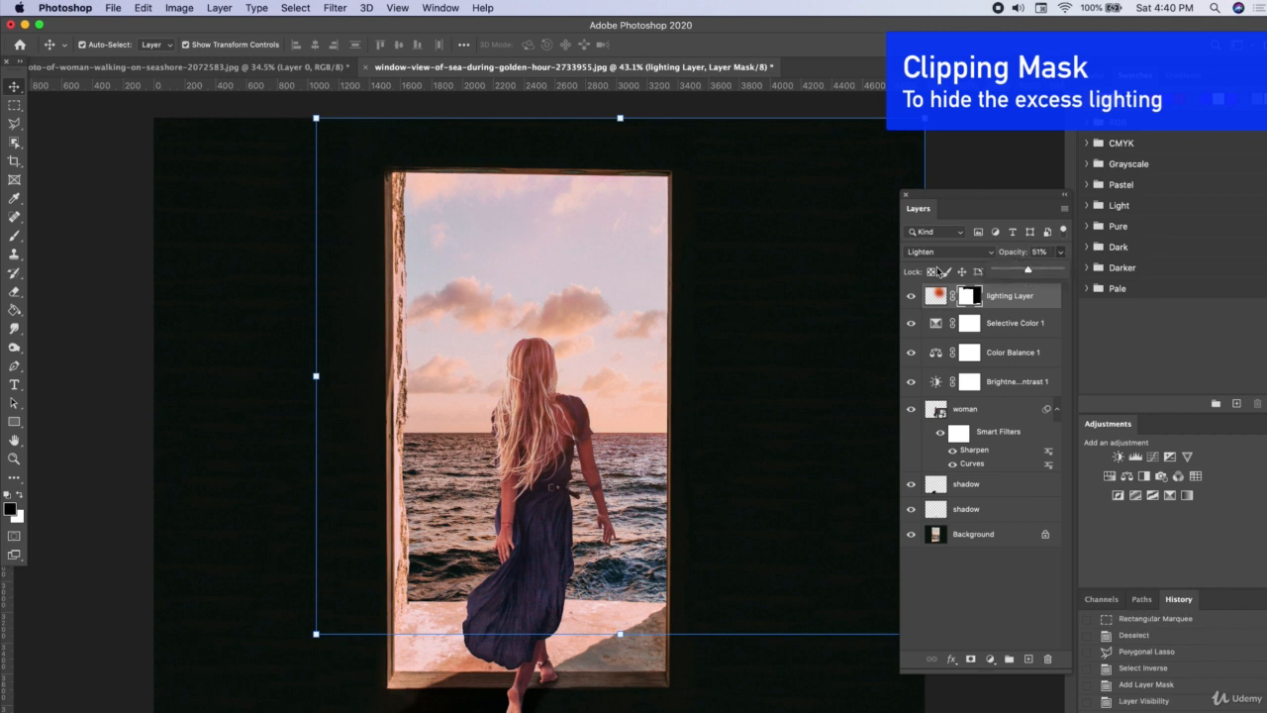
{"action": "left_click", "coordinate": [109, 224]}
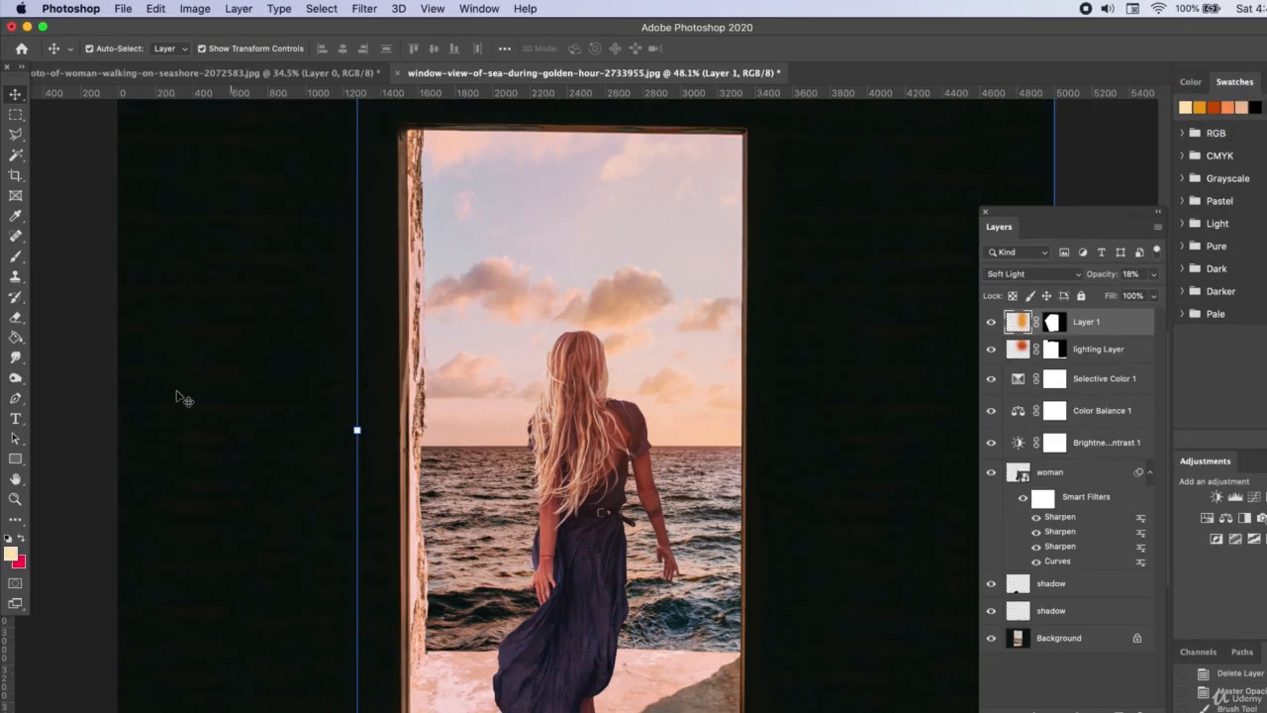
Add a new layer named hair highlight at the top of the stack and set its blending mode to Soft Light
{"action": "left_click", "coordinate": [181, 396]}
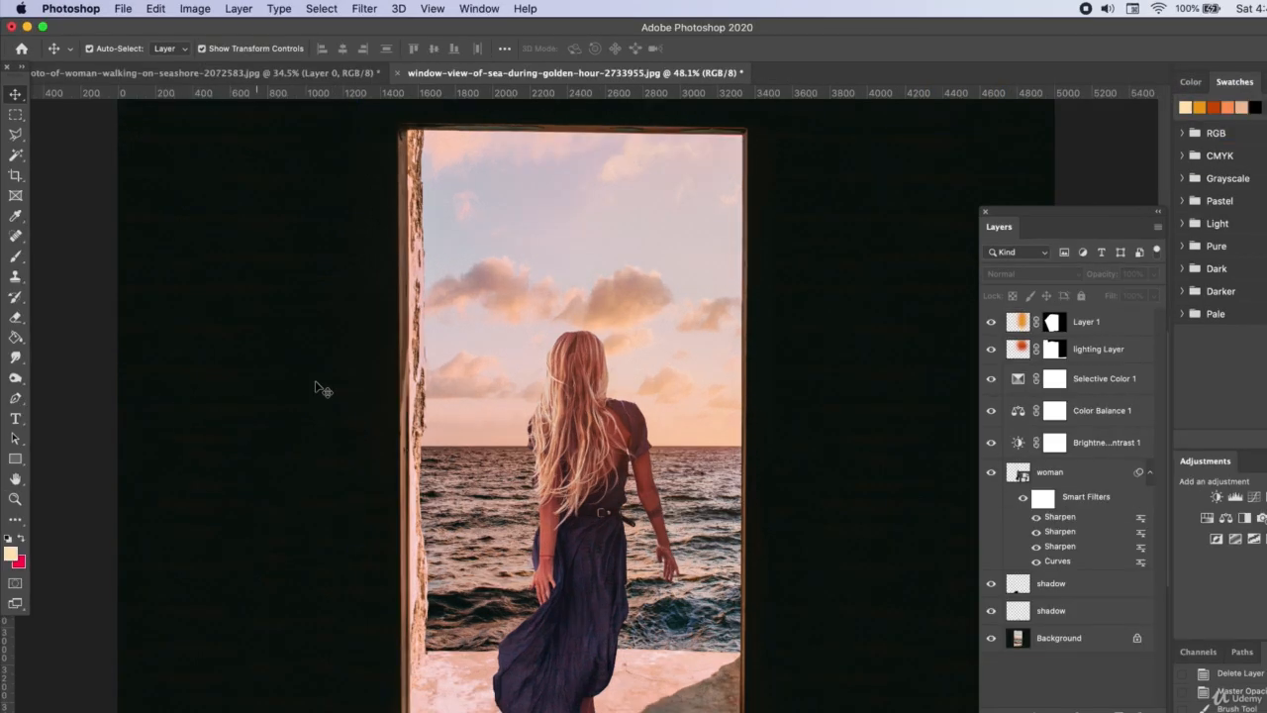
{"action": "left_click", "coordinate": [616, 362]}
{"action": "scroll", "coordinate": [595, 458], "scroll_direction": "up", "scroll_amount": 5}
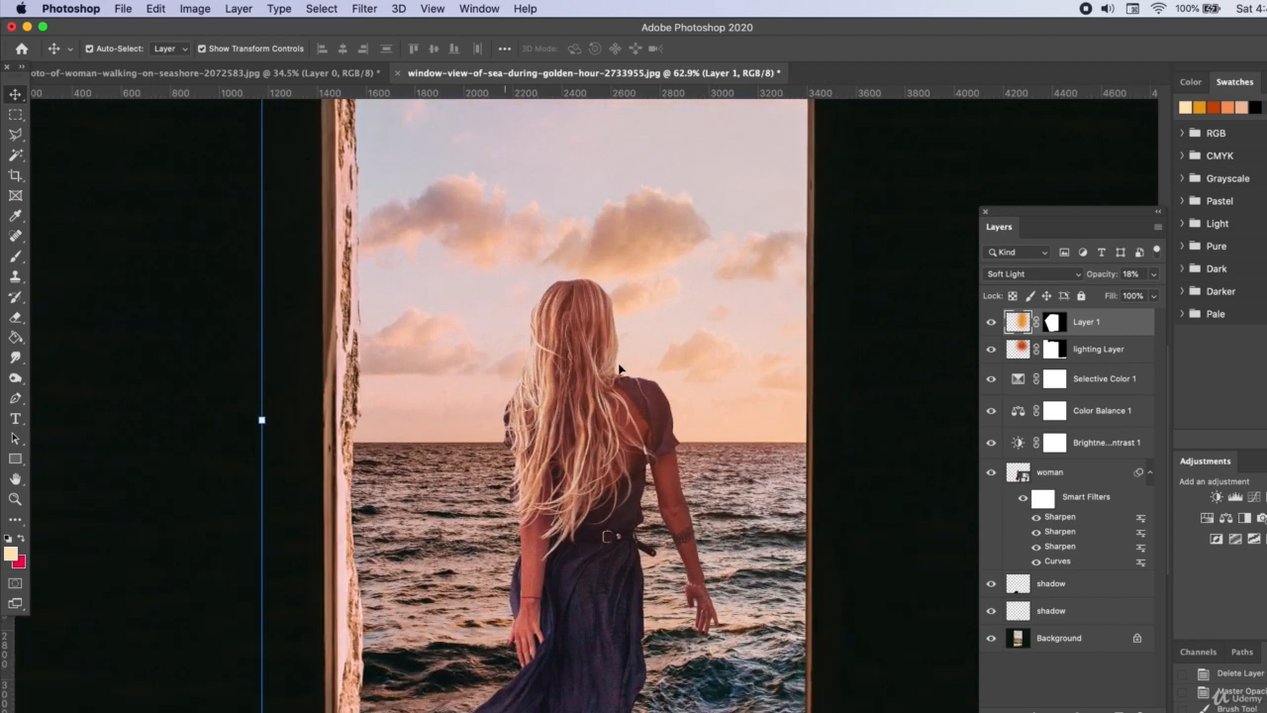
{"action": "left_click", "coordinate": [1119, 711]}
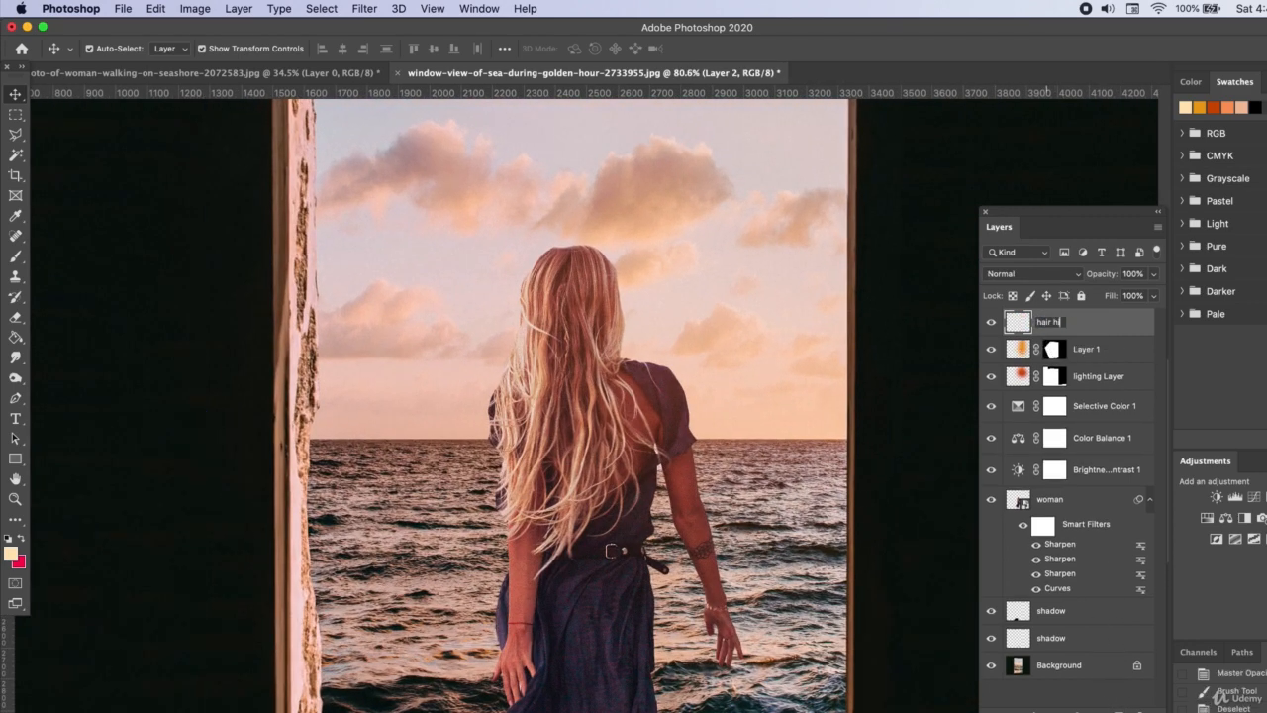
{"action": "key", "text": "Return"}
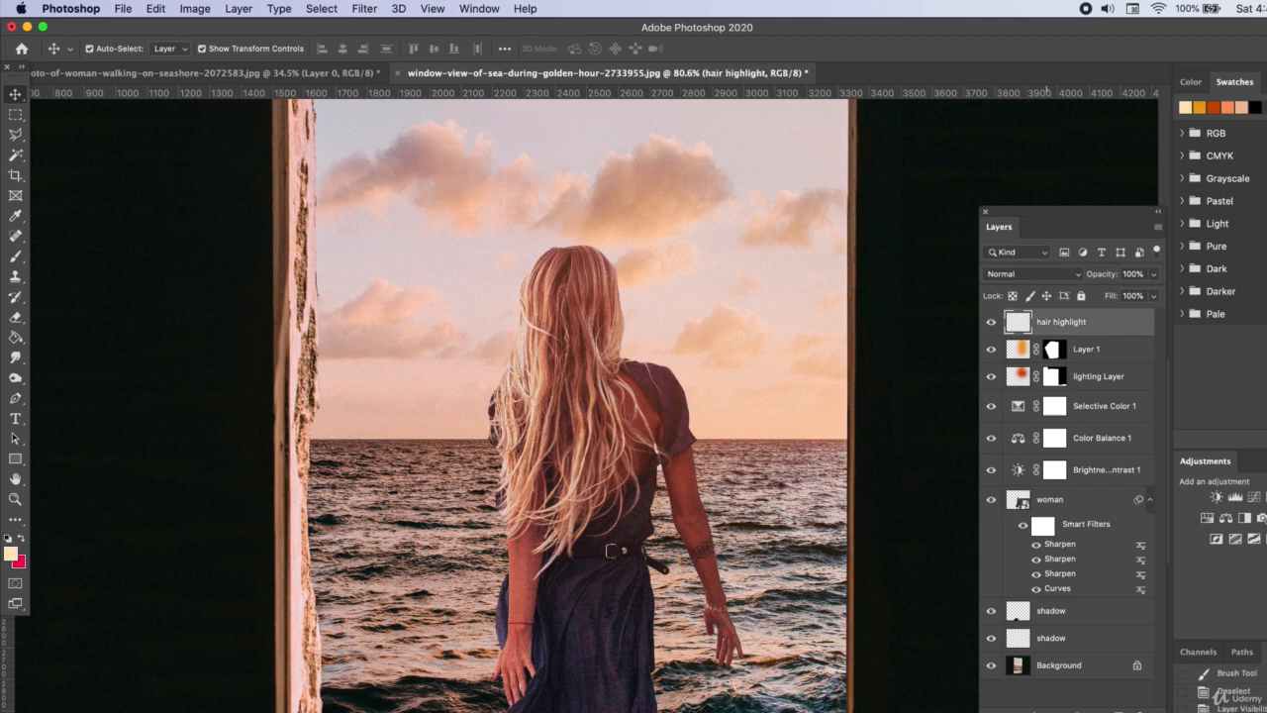
{"action": "left_click", "coordinate": [1033, 274]}
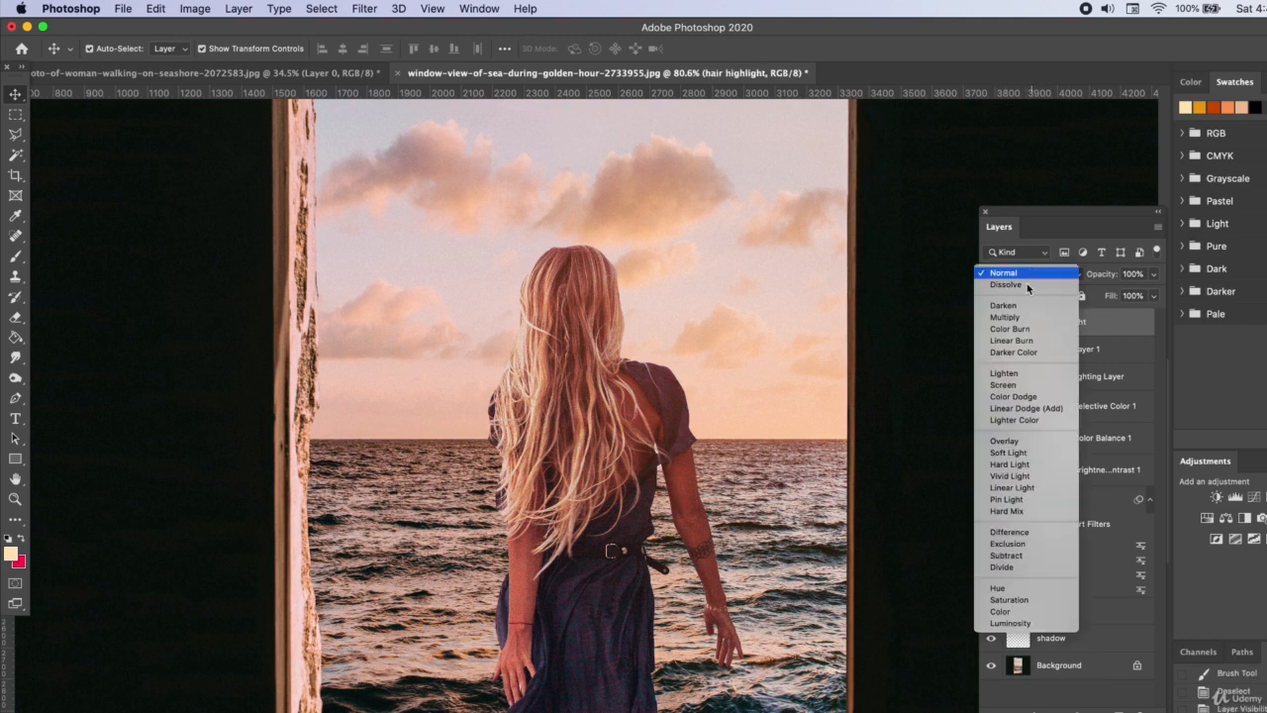
{"action": "left_click", "coordinate": [1027, 453]}
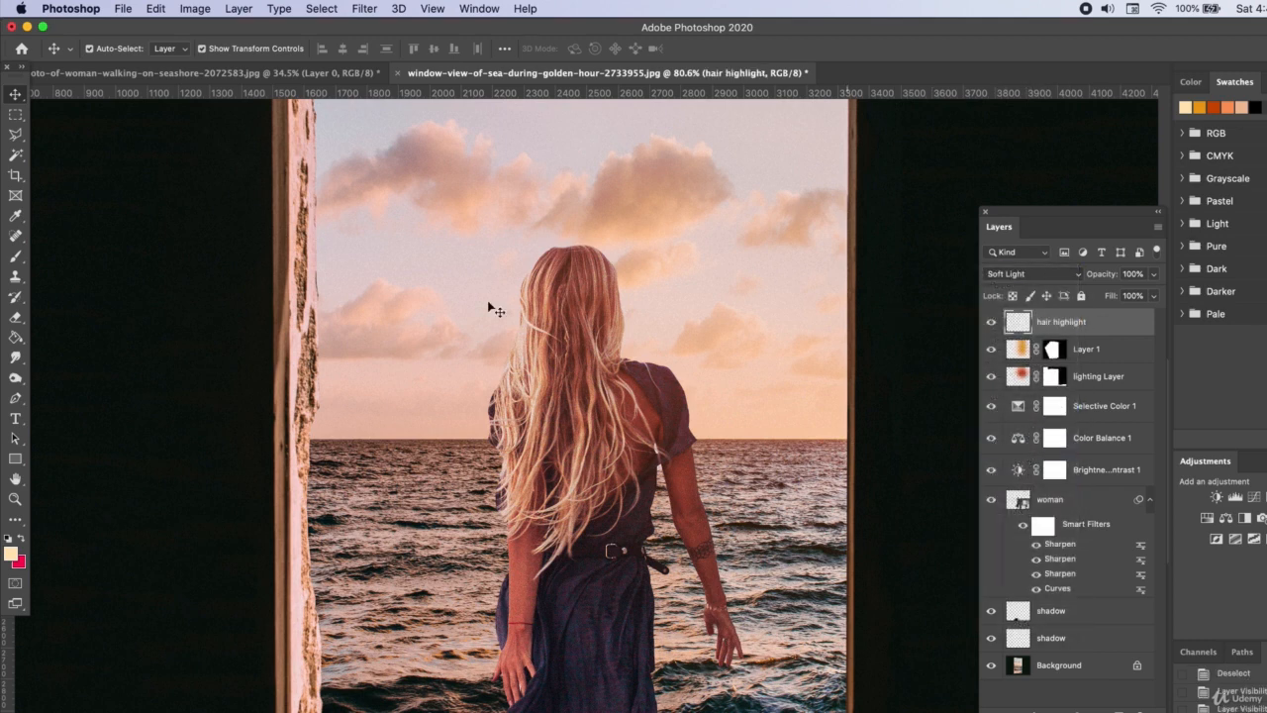
Try brushing a soft ffe4b5 highlight along the crown of the woman's hair, and undo the stroke
{"action": "left_click", "coordinate": [11, 554]}
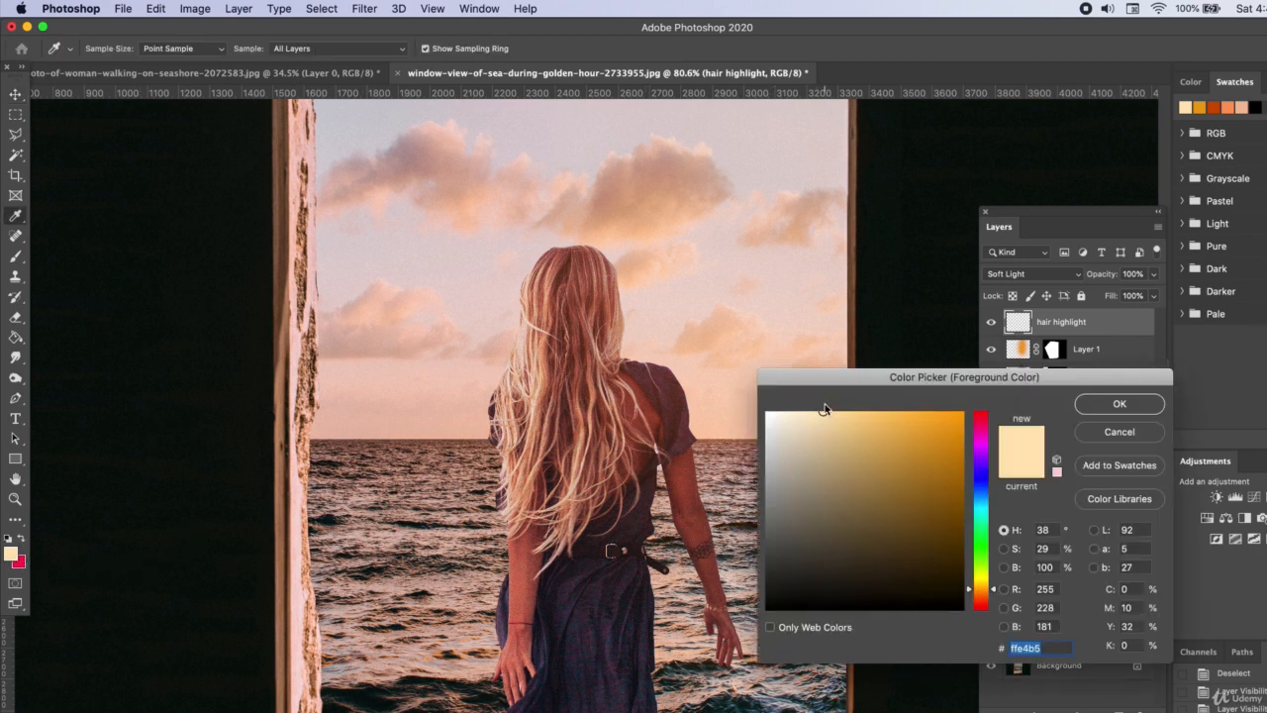
{"action": "left_click", "coordinate": [1079, 404]}
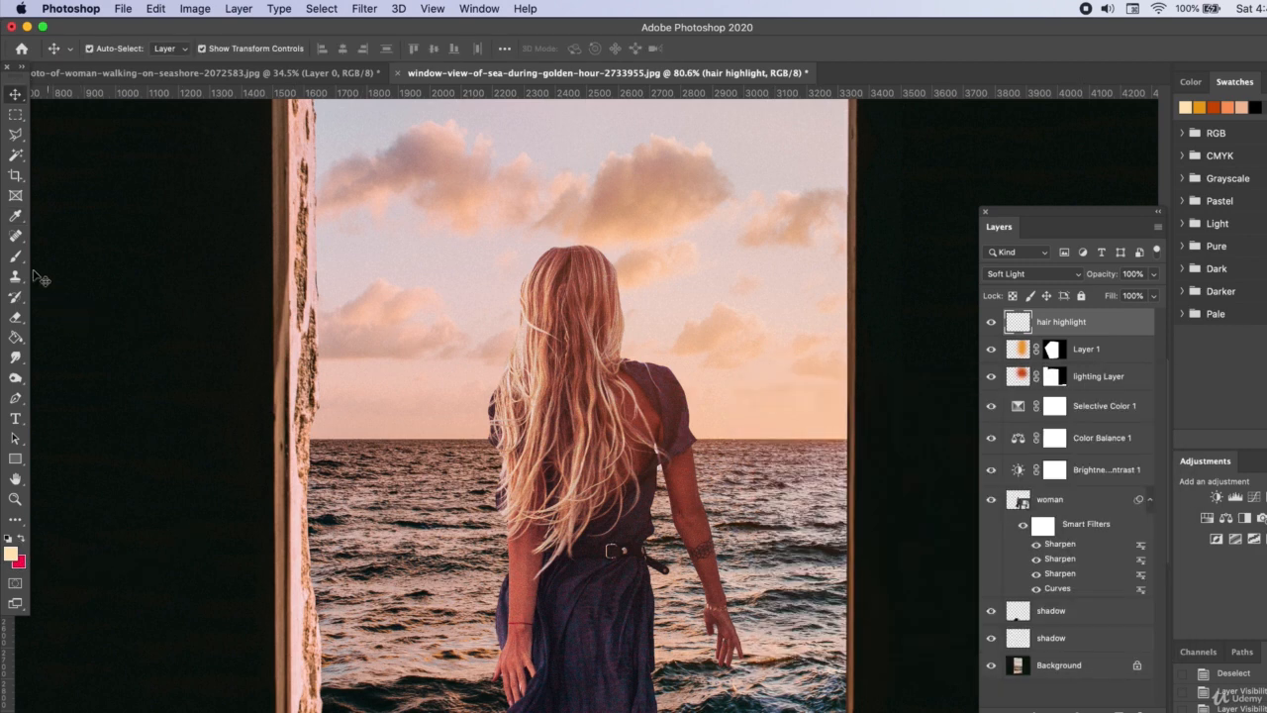
{"action": "left_click", "coordinate": [17, 256]}
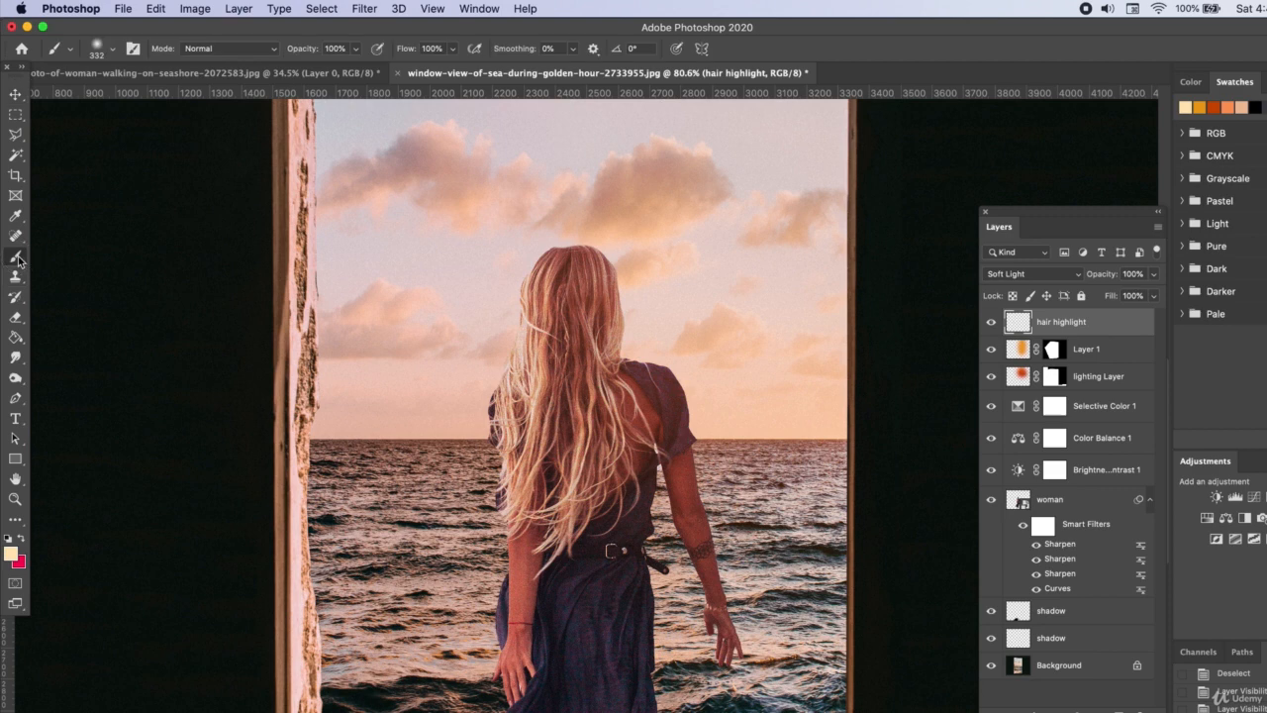
{"action": "left_click", "coordinate": [114, 55]}
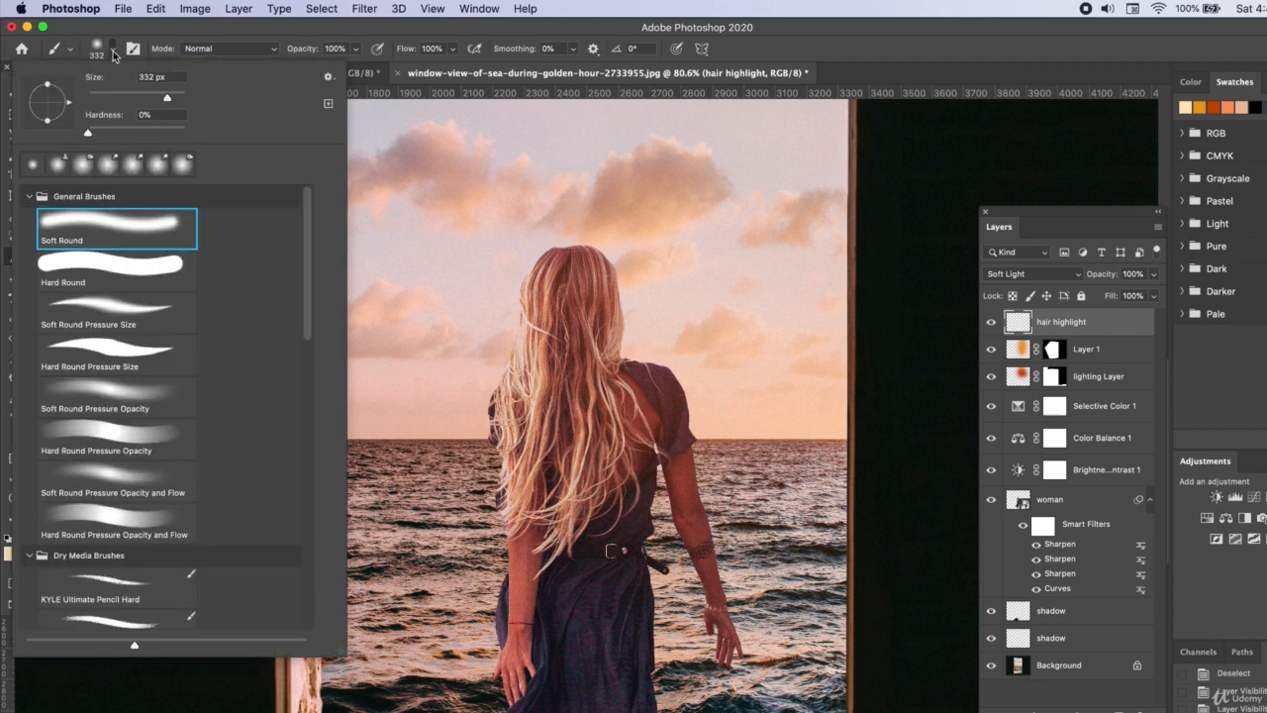
{"action": "left_click", "coordinate": [114, 55]}
{"action": "mouse_move", "coordinate": [535, 223]}
{"action": "left_mouse_down"}
{"action": "mouse_move", "coordinate": [579, 233]}
{"action": "mouse_move", "coordinate": [573, 220]}
{"action": "left_mouse_up"}
{"action": "key", "text": "super+z"}
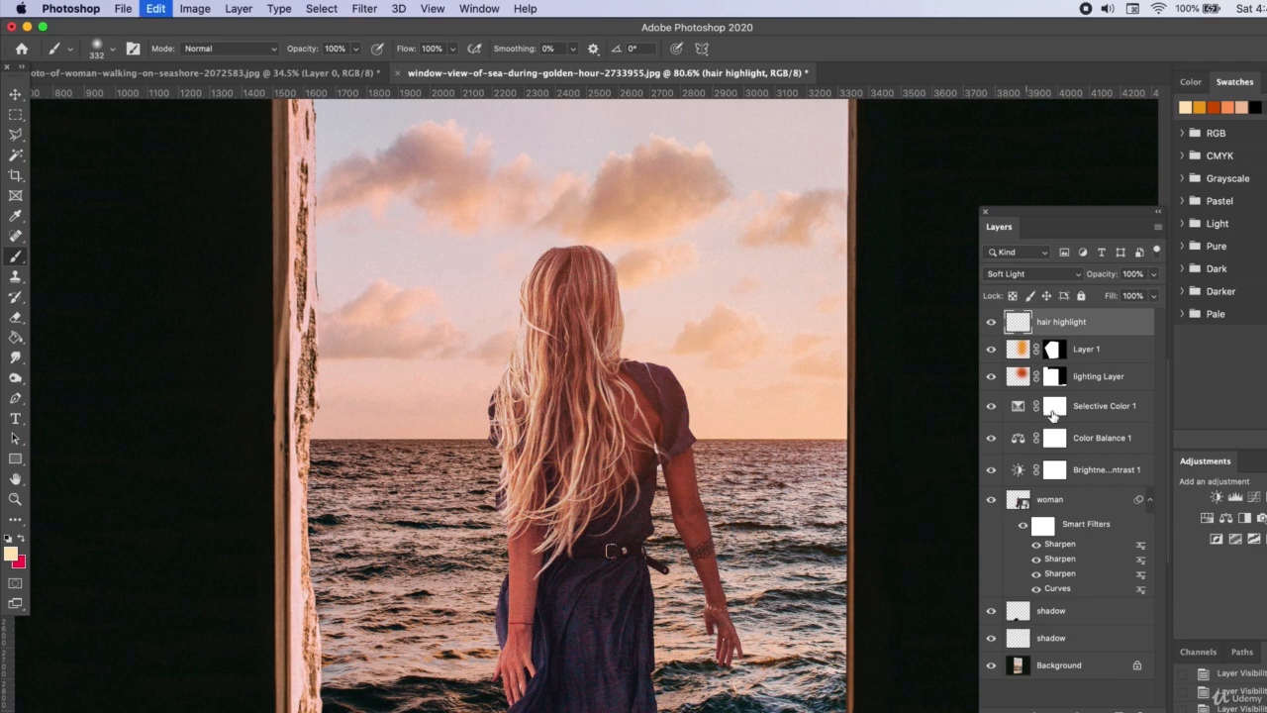
Select the empty area around the figure on the woman layer with the Magic Wand, and invert the selection to the woman
{"action": "left_click", "coordinate": [1052, 497]}
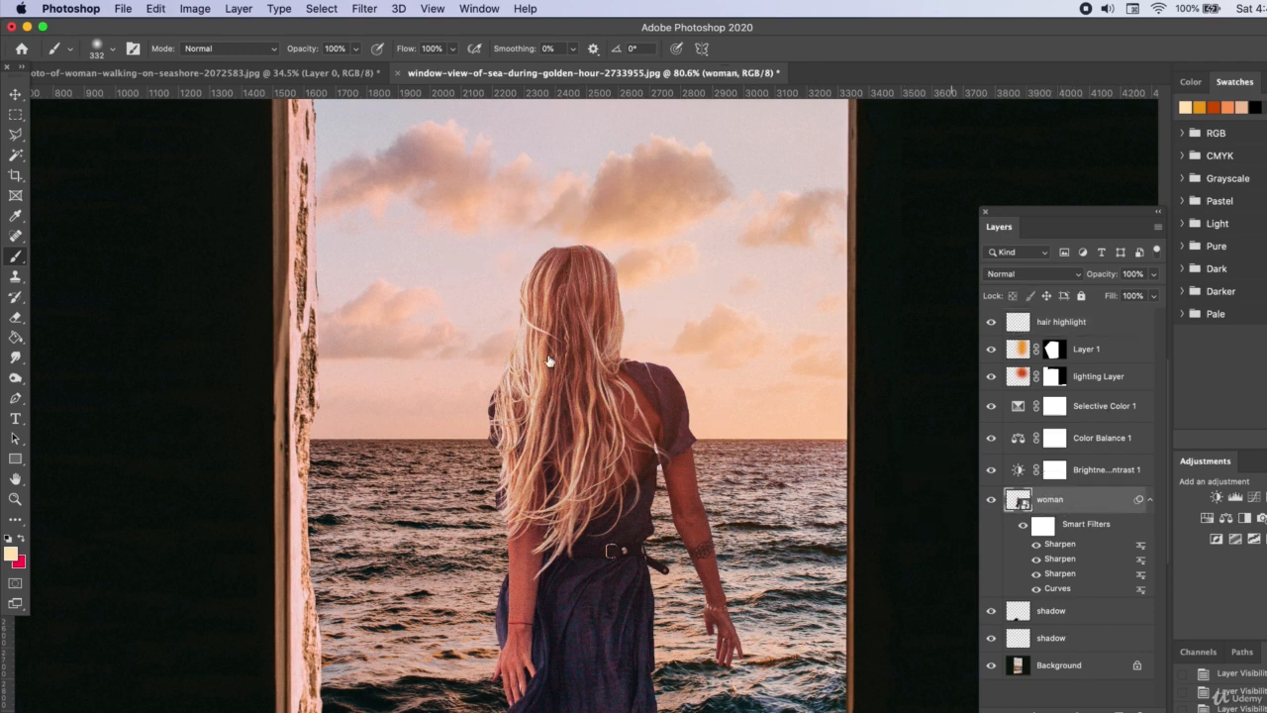
{"action": "left_click", "coordinate": [16, 155]}
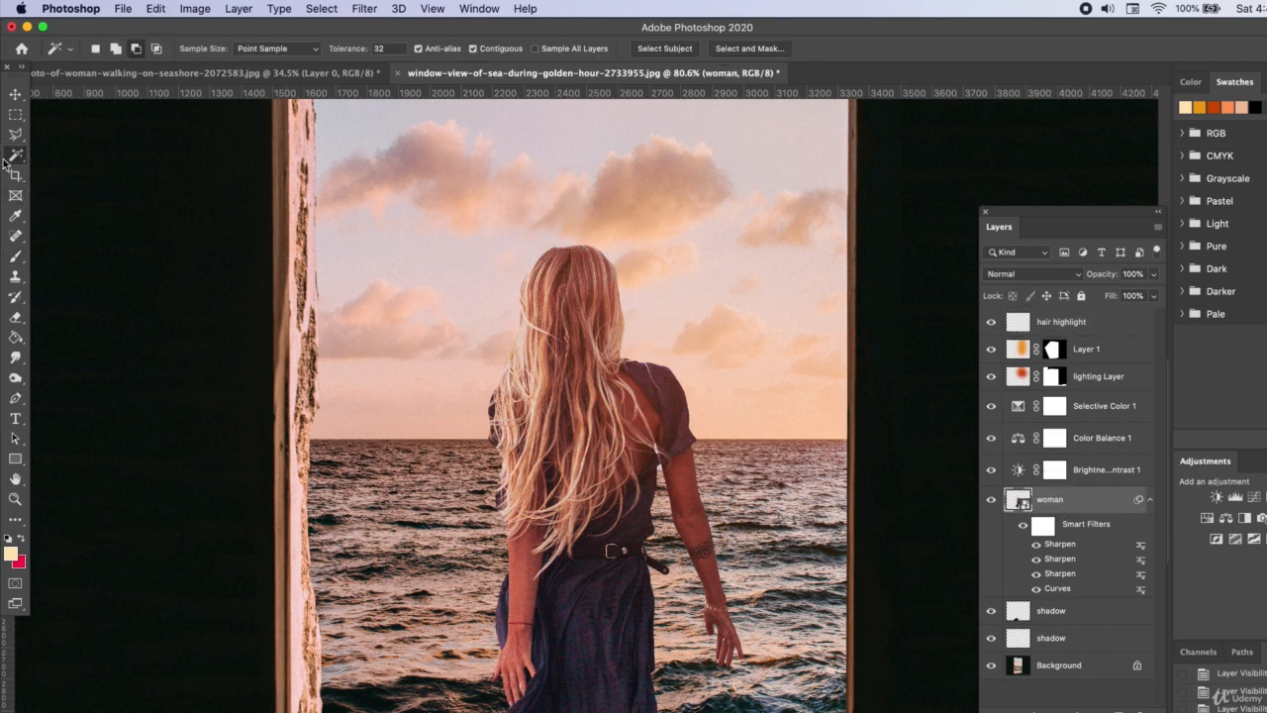
{"action": "left_click", "coordinate": [451, 284]}
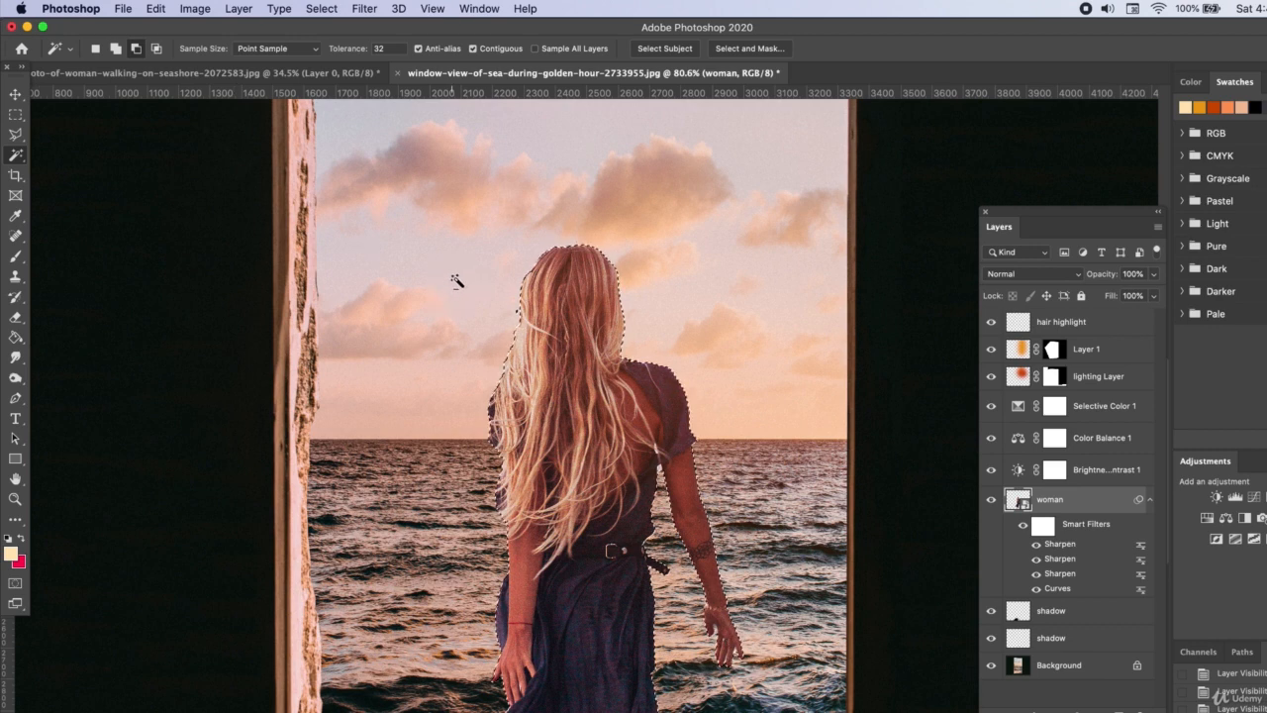
{"action": "left_click", "coordinate": [318, 8]}
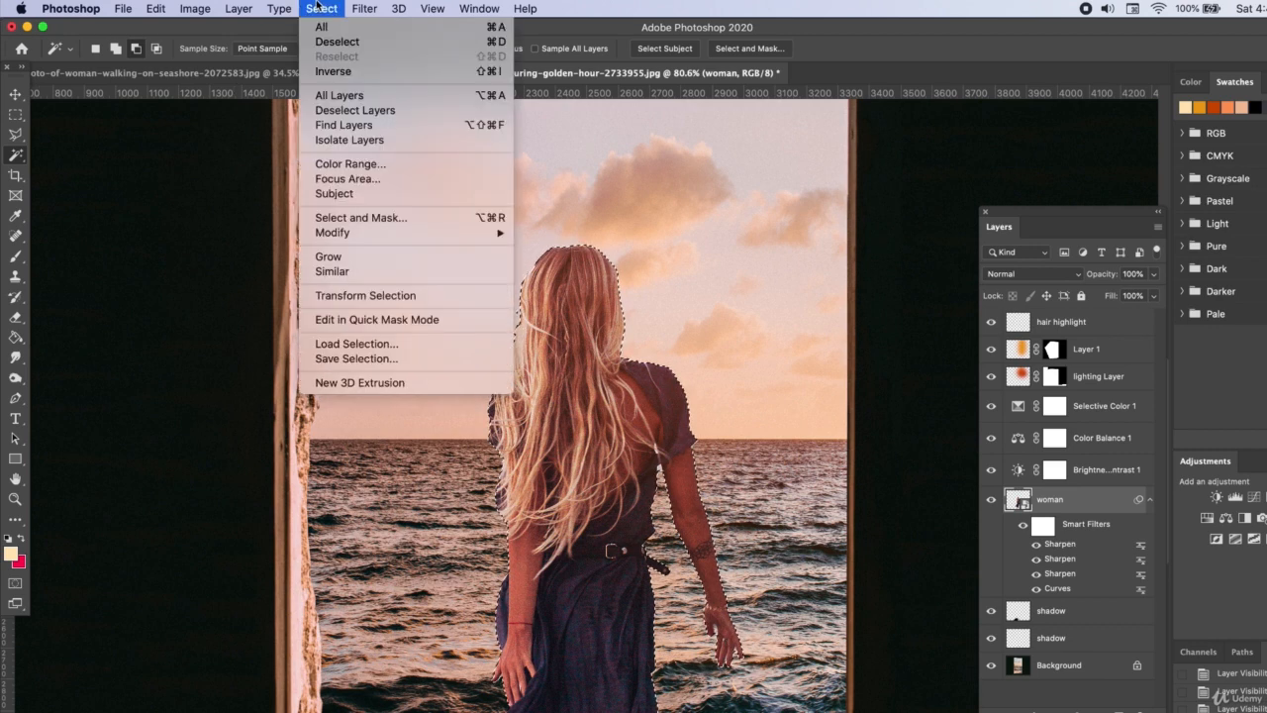
{"action": "left_click", "coordinate": [327, 71]}
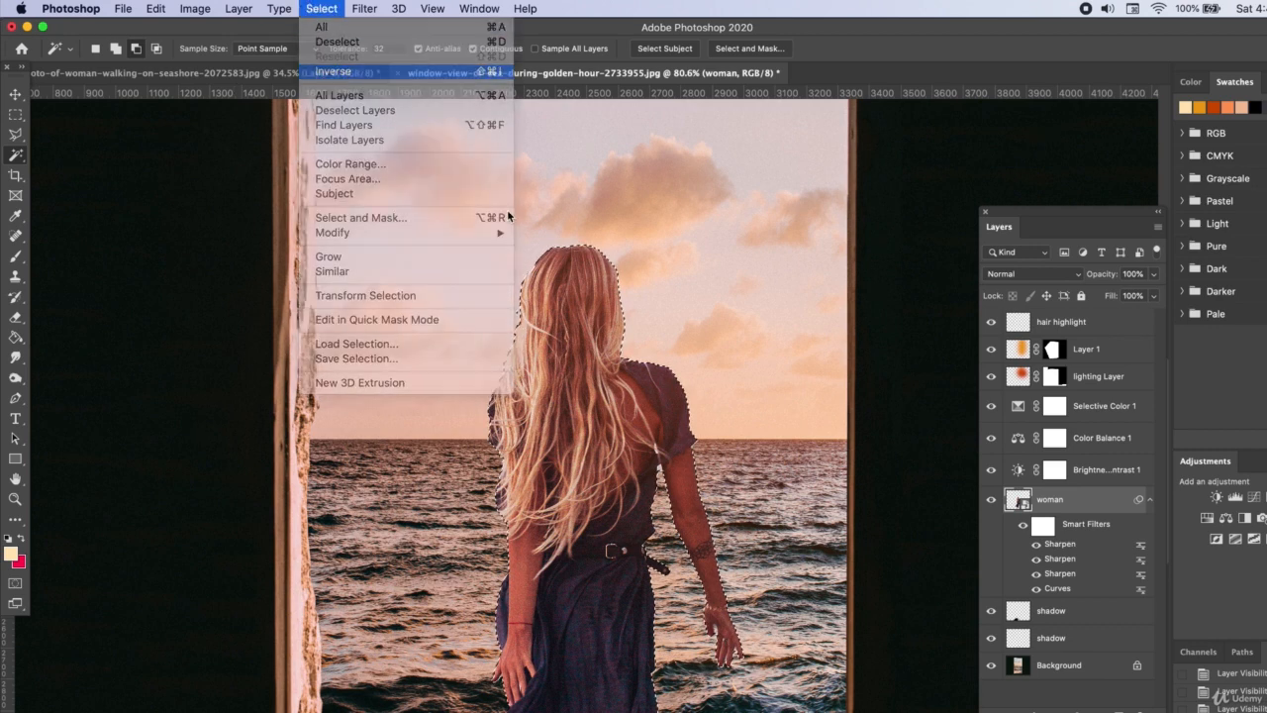
On the hair highlight layer, brush soft cream light inside the selection along the woman's crown, the right side of her hair, shoulder and arm
{"action": "left_click", "coordinate": [1080, 328]}
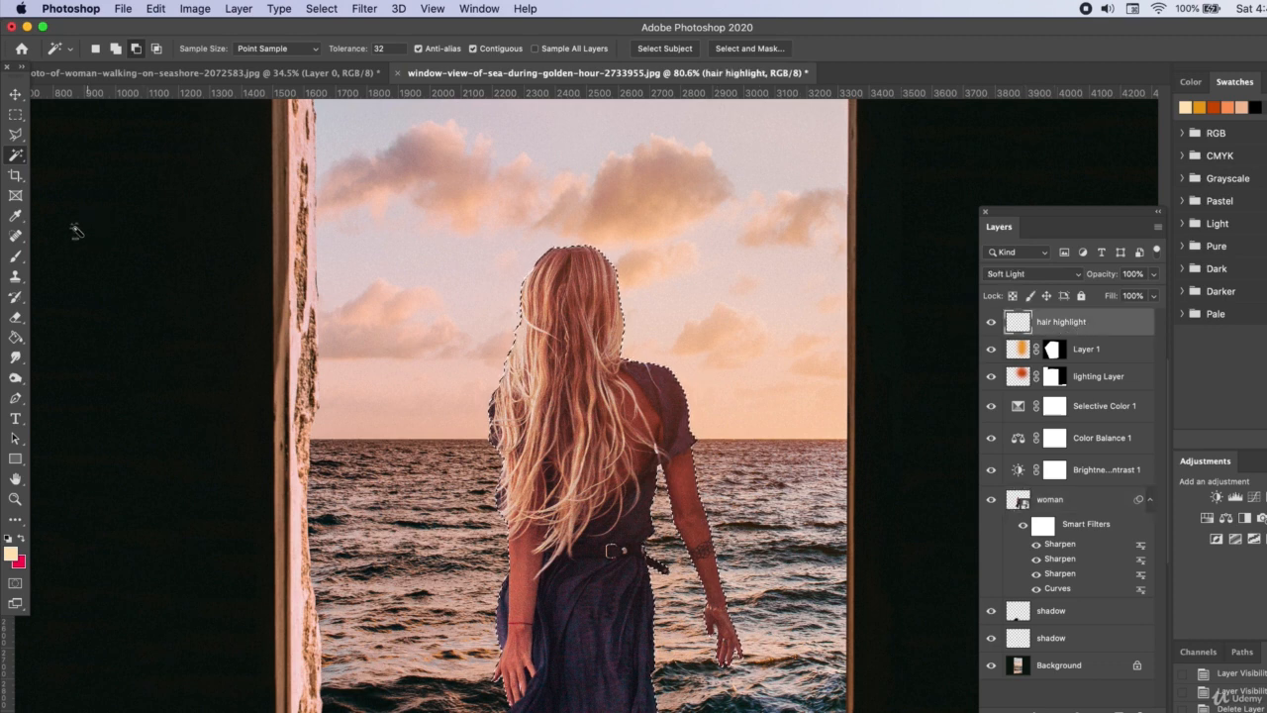
{"action": "left_click", "coordinate": [15, 256]}
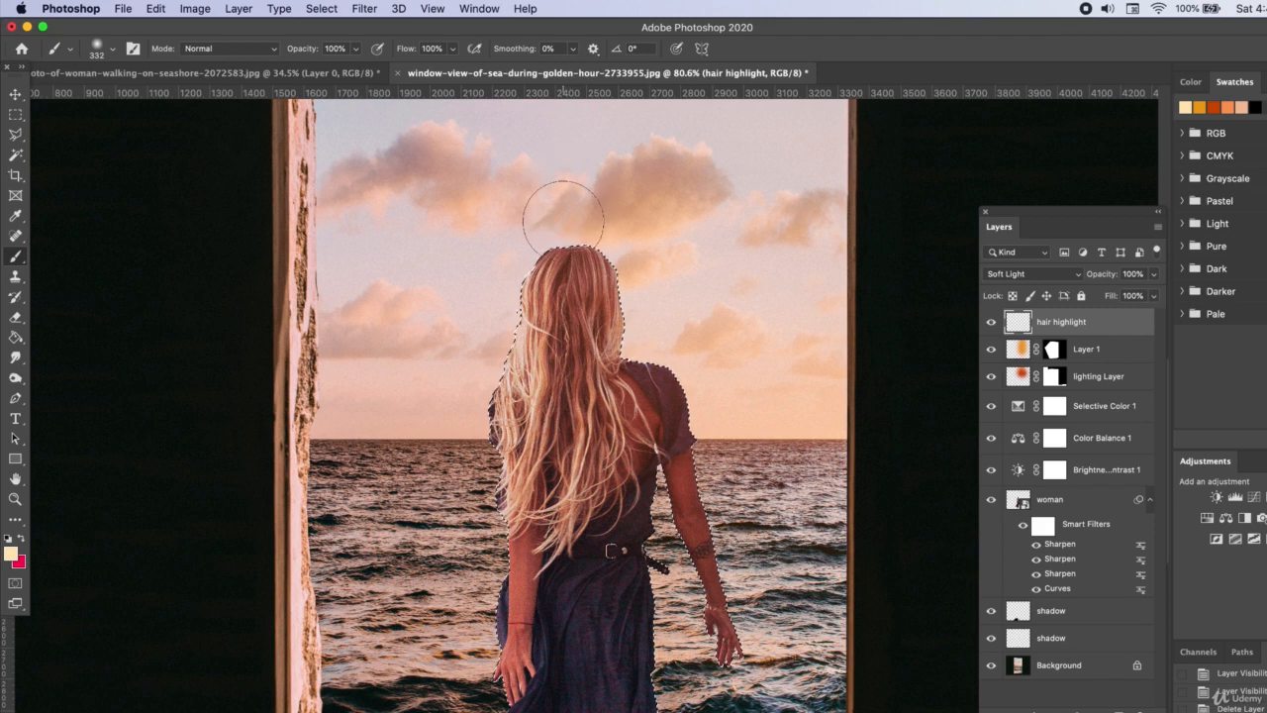
{"action": "mouse_move", "coordinate": [563, 220]}
{"action": "left_mouse_down"}
{"action": "mouse_move", "coordinate": [616, 238]}
{"action": "mouse_move", "coordinate": [644, 303]}
{"action": "mouse_move", "coordinate": [625, 222]}
{"action": "mouse_move", "coordinate": [564, 210]}
{"action": "mouse_move", "coordinate": [579, 220]}
{"action": "mouse_move", "coordinate": [559, 243]}
{"action": "mouse_move", "coordinate": [579, 247]}
{"action": "mouse_move", "coordinate": [646, 340]}
{"action": "left_mouse_up"}
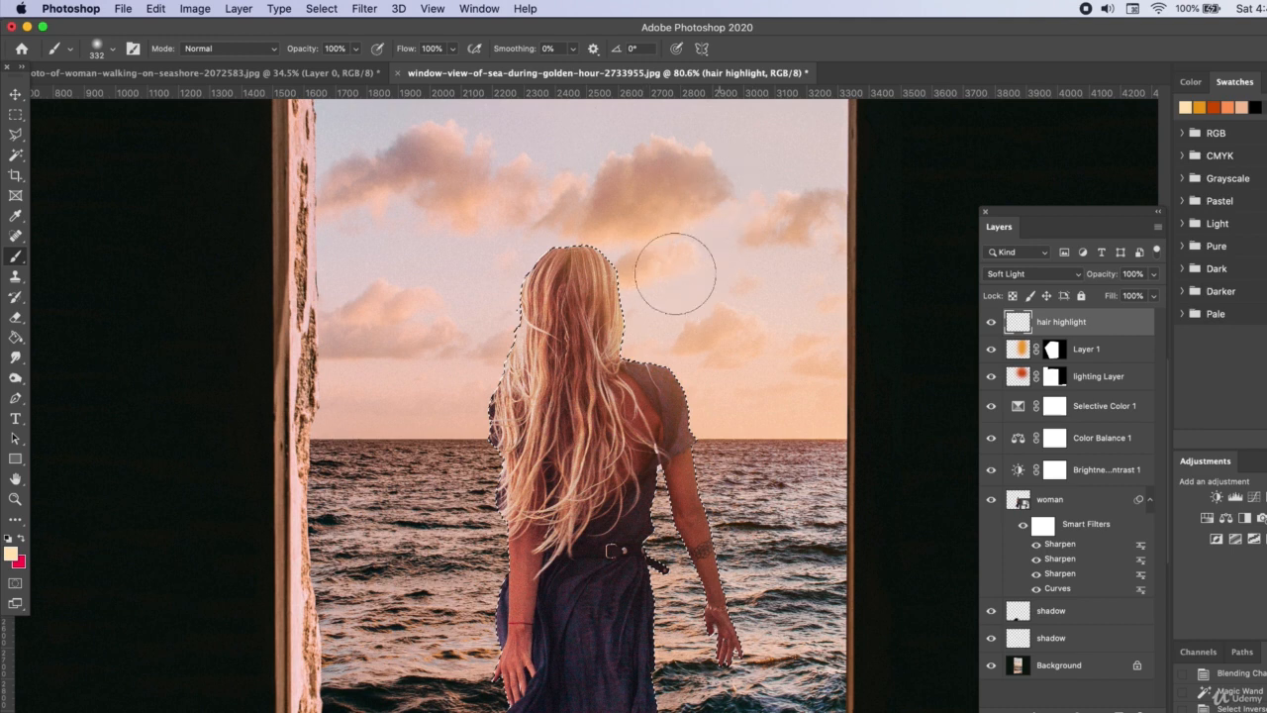
{"action": "scroll", "coordinate": [622, 285], "scroll_direction": "down", "scroll_amount": 5}
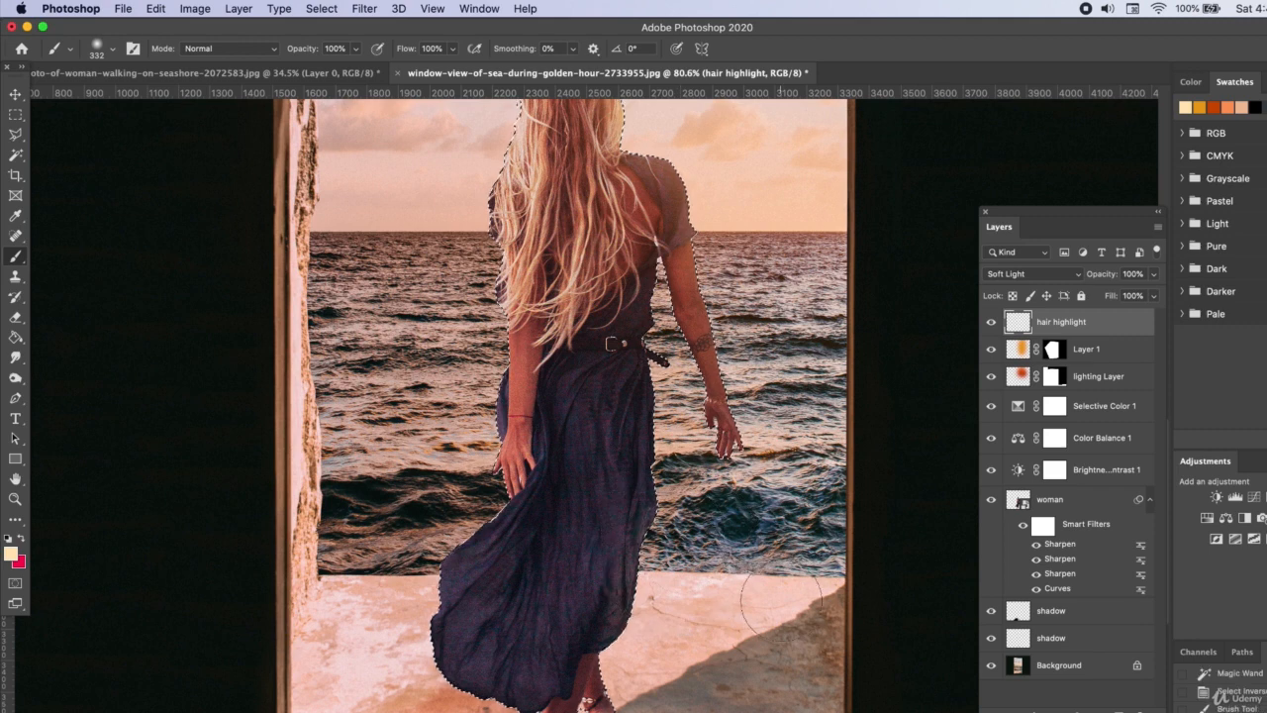
{"action": "scroll", "coordinate": [760, 577], "scroll_direction": "up", "scroll_amount": 5}
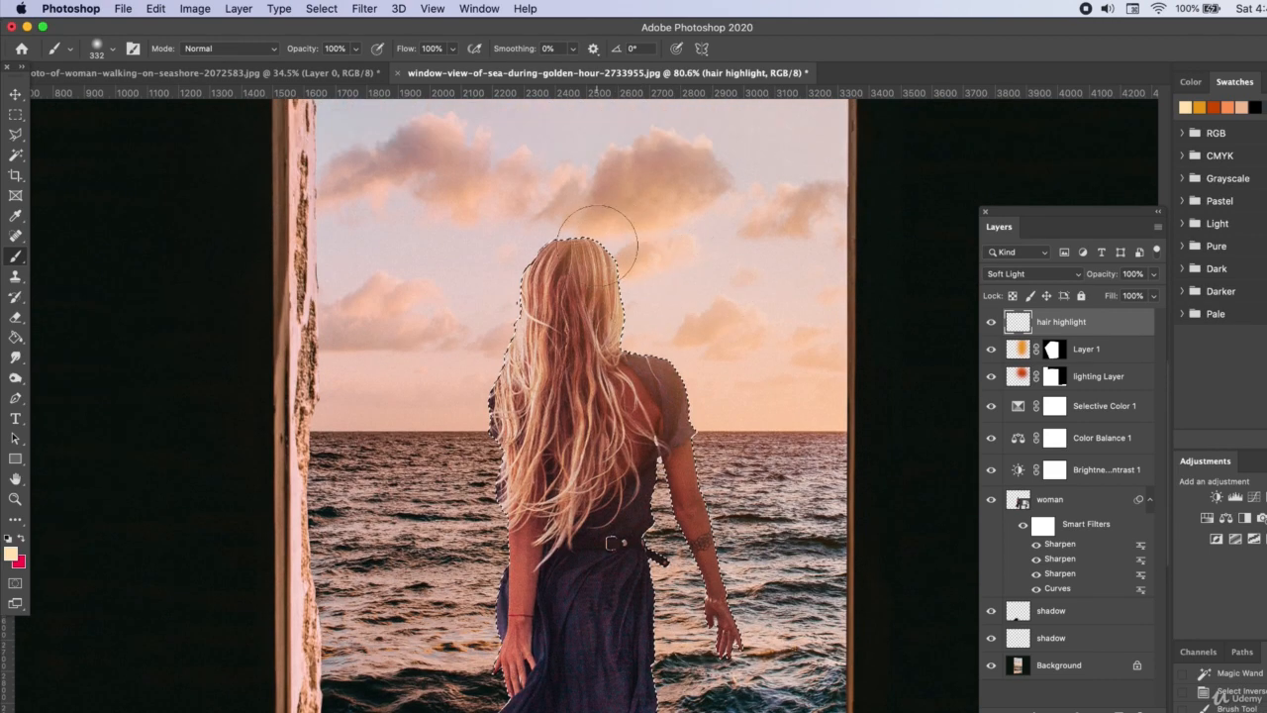
{"action": "scroll", "coordinate": [495, 361], "scroll_direction": "up", "scroll_amount": 1}
{"action": "key", "text": "super+z"}
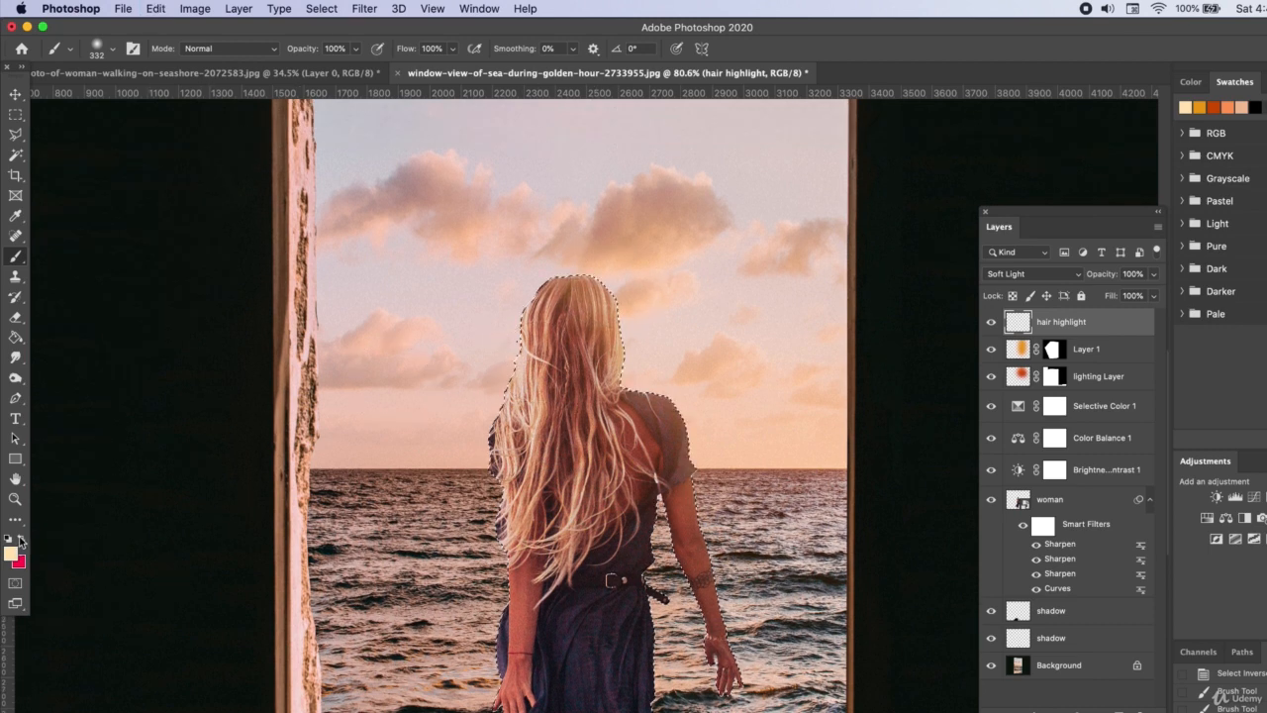
Change the foreground colour to white and clear the selection around the woman
{"action": "left_click", "coordinate": [20, 539]}
{"action": "left_click", "coordinate": [16, 115]}
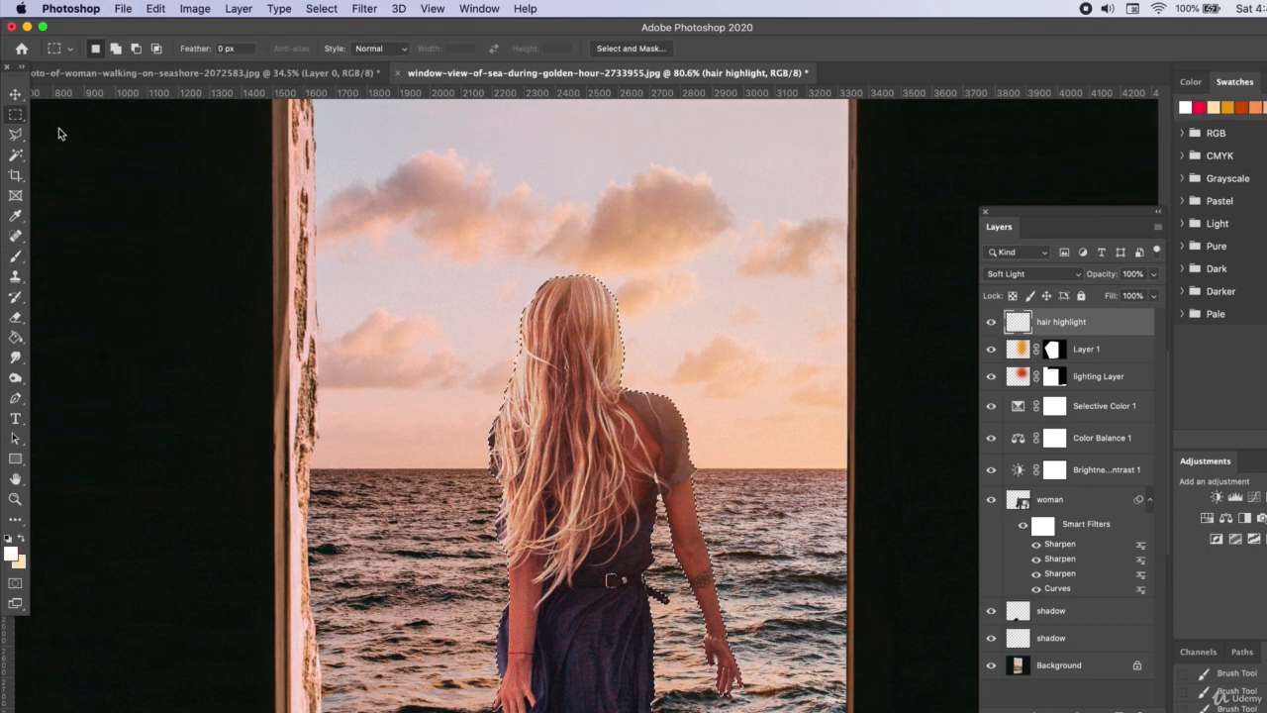
{"action": "left_click", "coordinate": [93, 127]}
{"action": "left_click", "coordinate": [16, 94]}
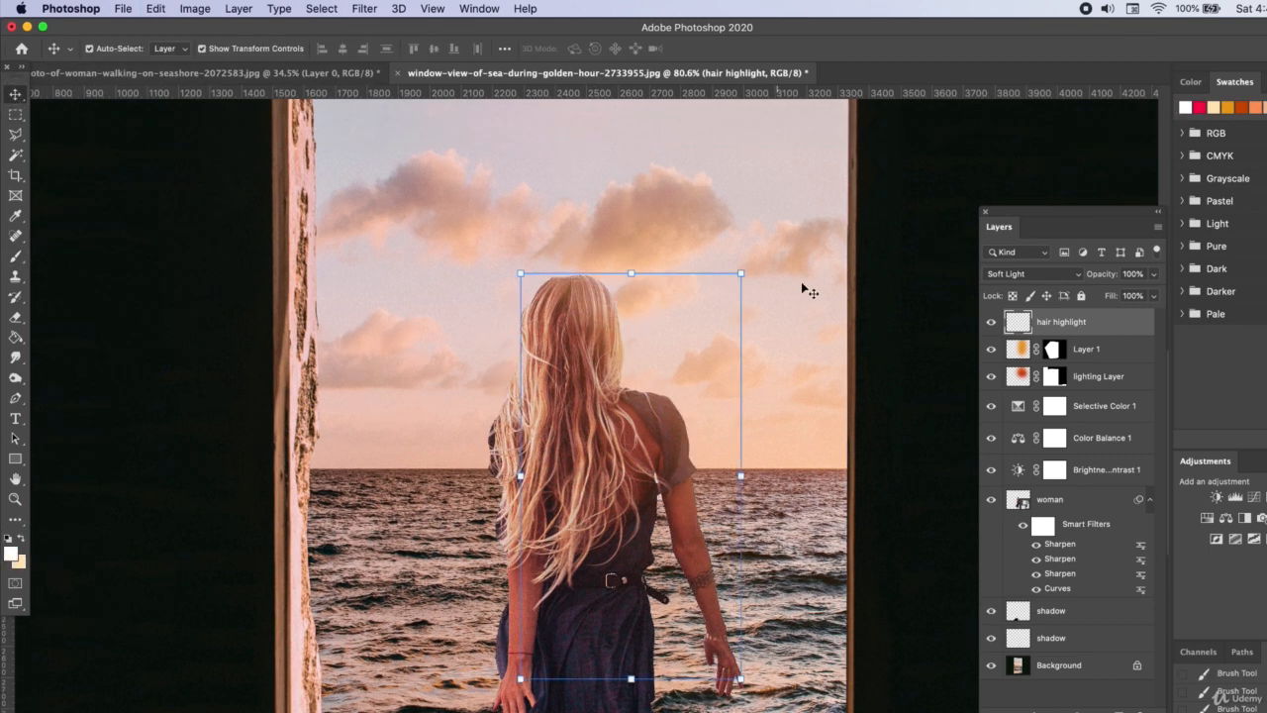
Compare the image with and without the hair highlight layer, and review the whole composition
{"action": "left_click", "coordinate": [974, 277]}
{"action": "left_click", "coordinate": [991, 322]}
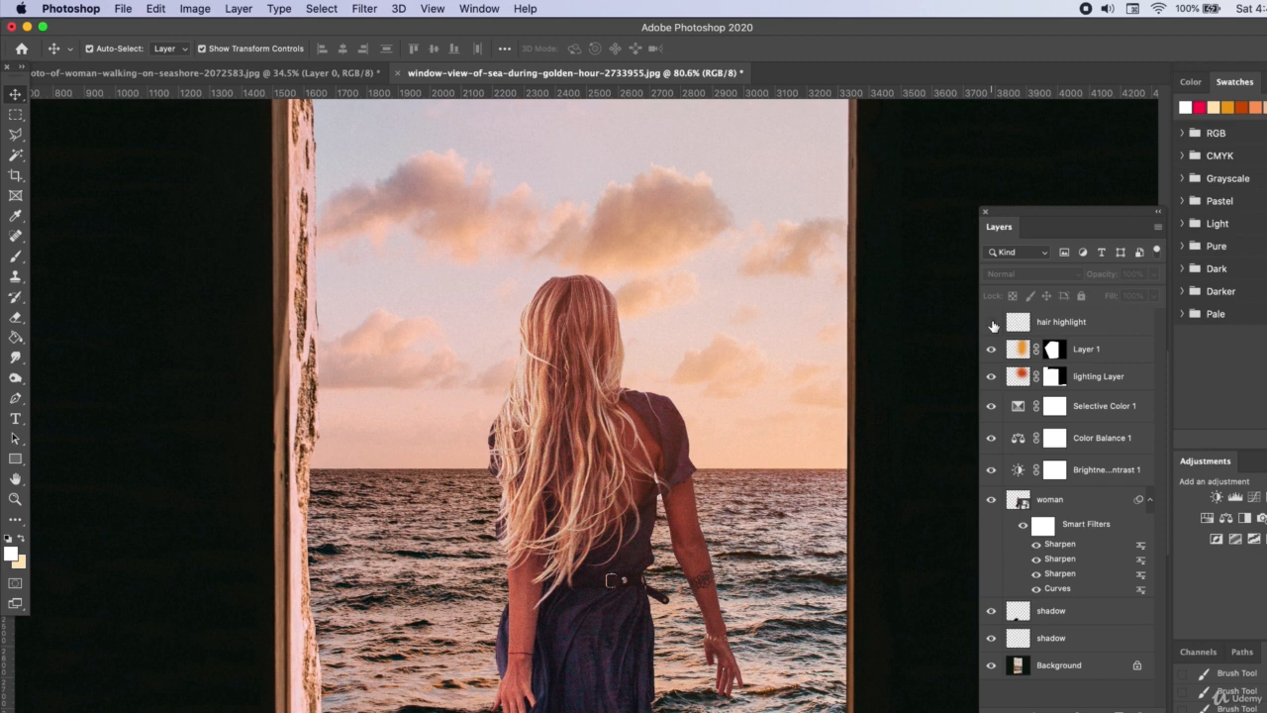
{"action": "left_click", "coordinate": [992, 323]}
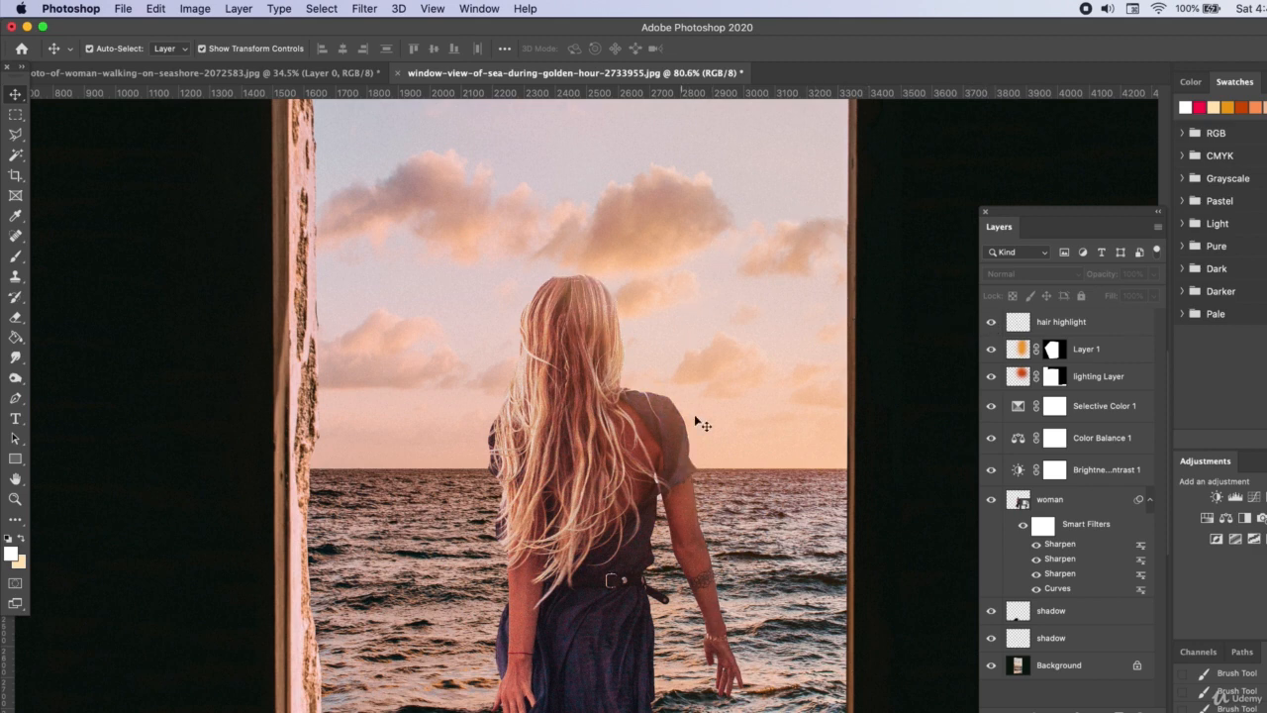
{"action": "scroll", "coordinate": [643, 542], "scroll_direction": "down", "scroll_amount": 2}
{"action": "scroll", "coordinate": [645, 539], "scroll_direction": "down", "scroll_amount": 3}
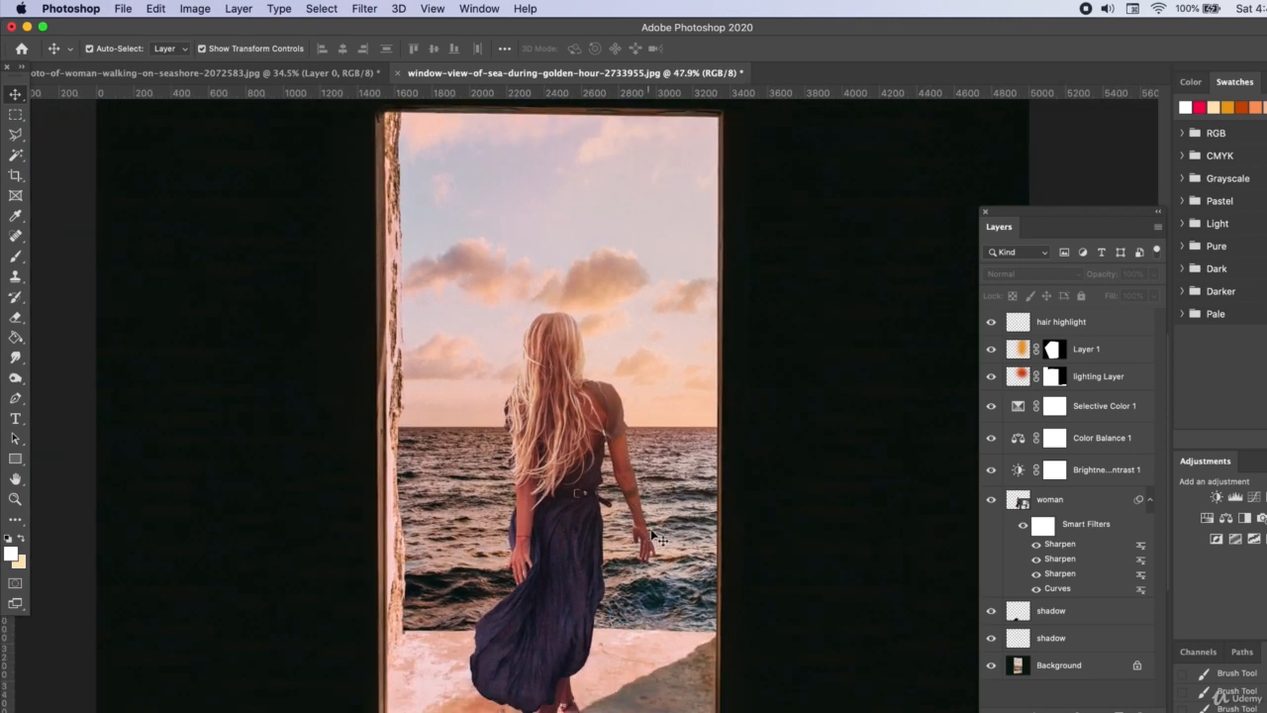
{"action": "scroll", "coordinate": [655, 535], "scroll_direction": "right", "scroll_amount": 2}
{"action": "scroll", "coordinate": [654, 535], "scroll_direction": "down", "scroll_amount": 1}
{"action": "scroll", "coordinate": [657, 535], "scroll_direction": "up", "scroll_amount": 2}
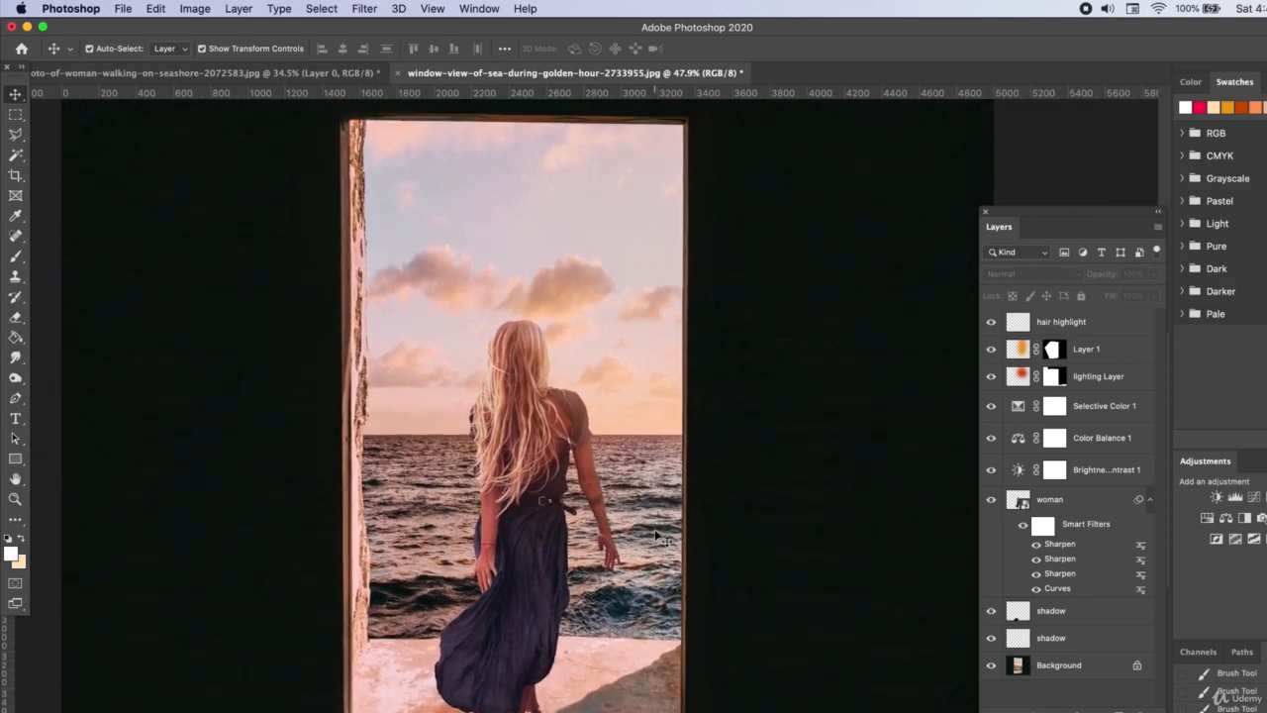